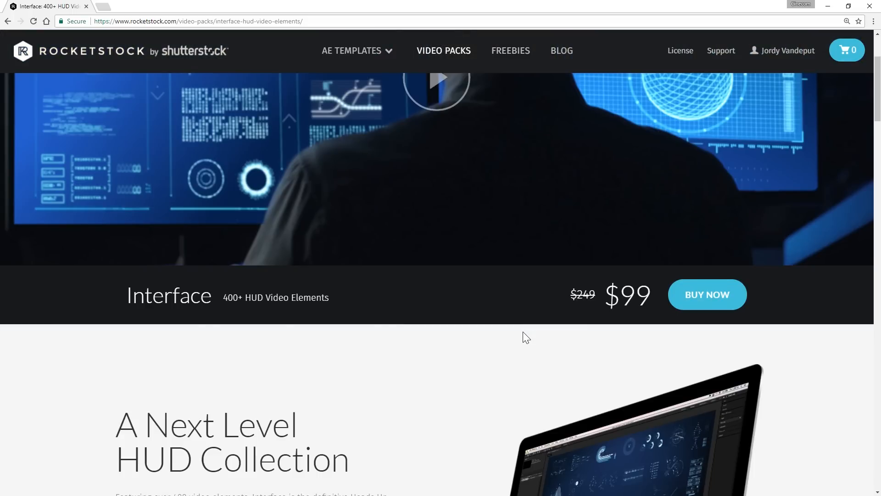
- Review the Interface HUD video elements product page, including its description, features, specs and training sections
{"action": "scroll", "coordinate": [522, 331], "scroll_direction": "down", "scroll_amount": 5}
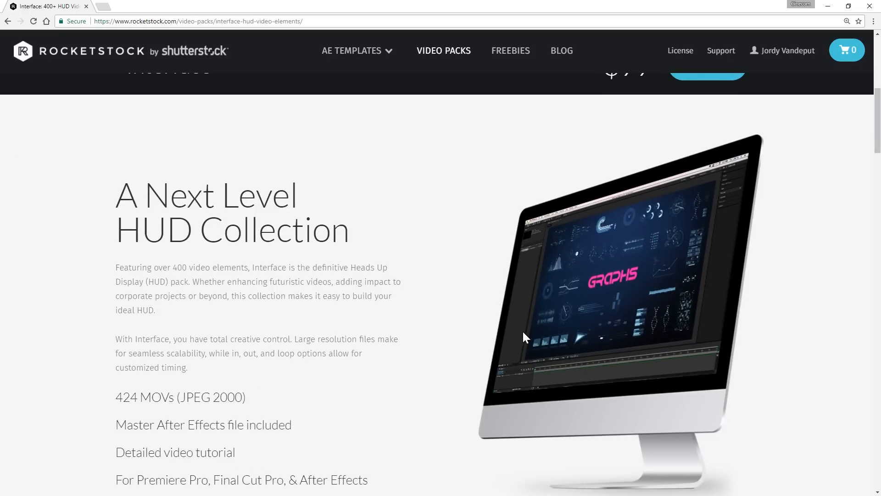
{"action": "scroll", "coordinate": [480, 332], "scroll_direction": "down", "scroll_amount": 2}
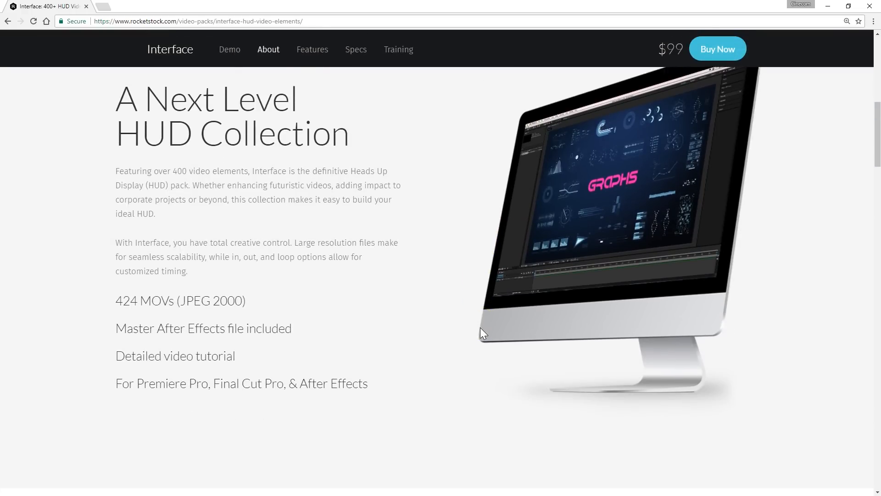
{"action": "scroll", "coordinate": [479, 326], "scroll_direction": "down", "scroll_amount": 13}
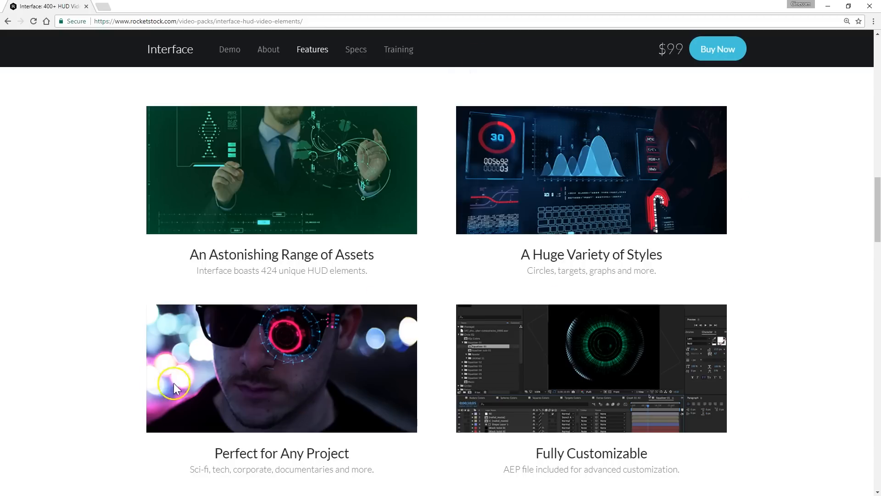
{"action": "scroll", "coordinate": [134, 366], "scroll_direction": "down", "scroll_amount": 10}
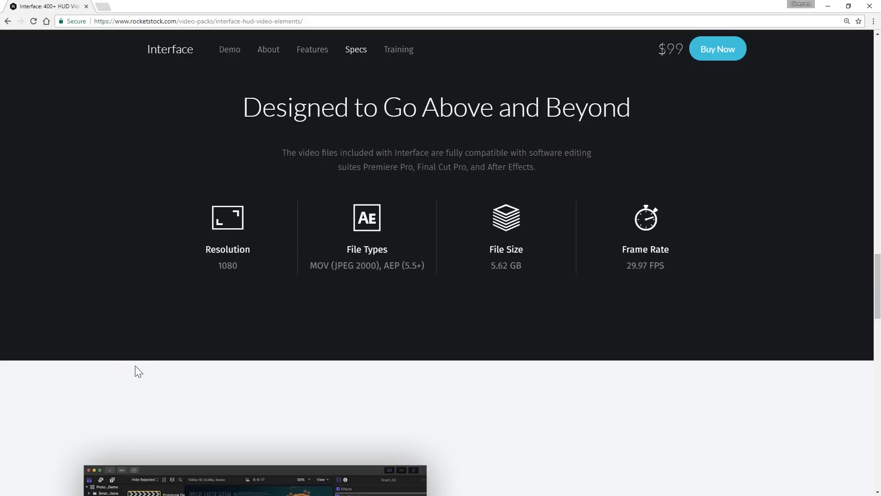
{"action": "scroll", "coordinate": [135, 365], "scroll_direction": "down", "scroll_amount": 15}
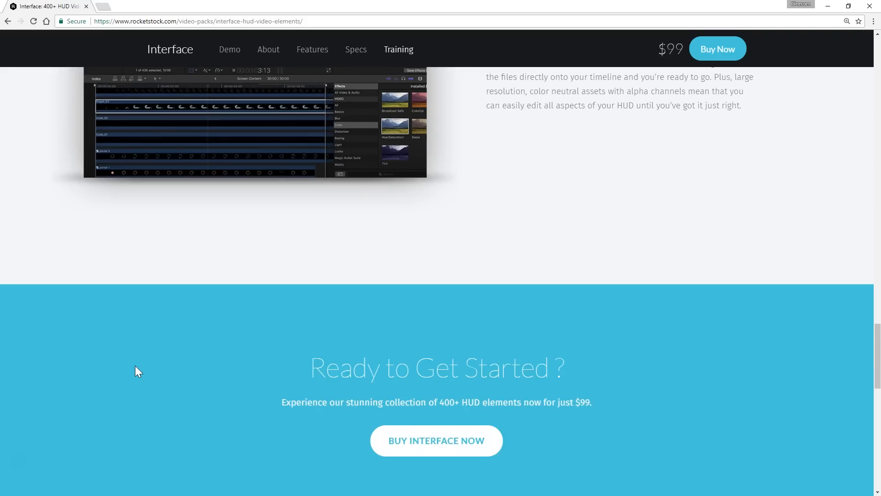
{"action": "scroll", "coordinate": [135, 366], "scroll_direction": "up", "scroll_amount": 20}
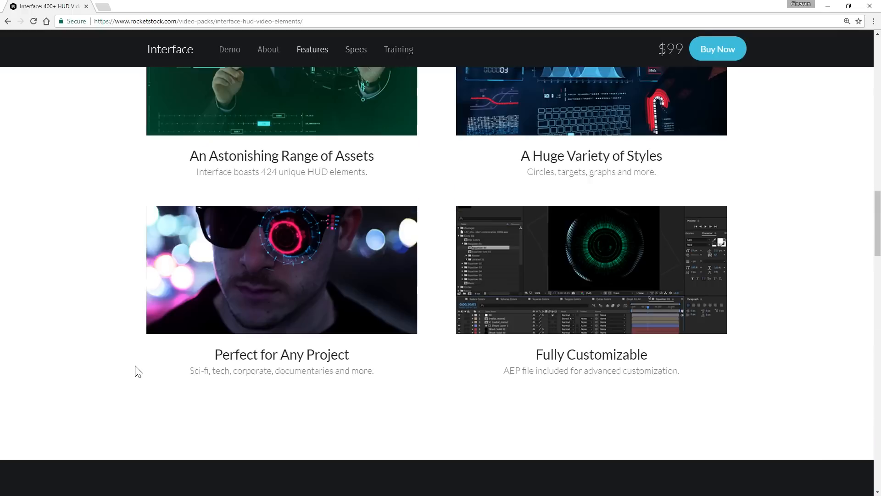
{"action": "scroll", "coordinate": [138, 371], "scroll_direction": "up", "scroll_amount": 10}
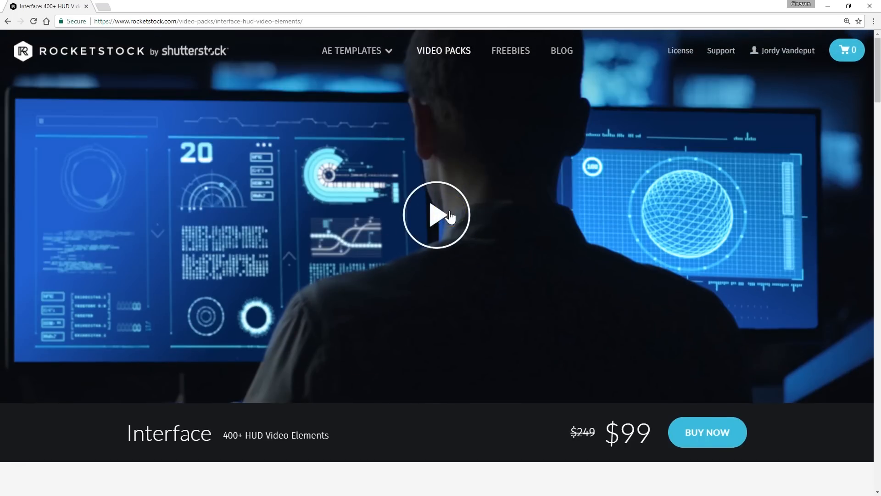
- Switch to Adobe Premiere Pro and show the Logo Reveal sequence in the timeline
{"action": "key", "text": "alt+Tab"}
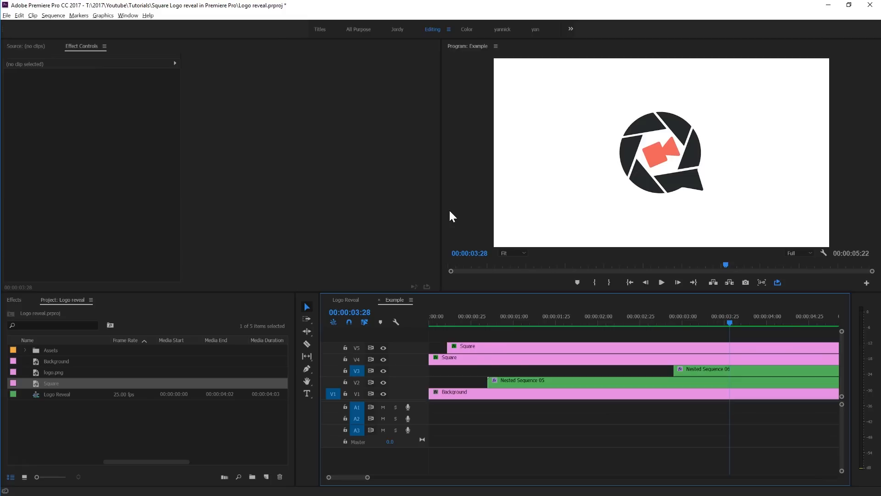
{"action": "left_click", "coordinate": [357, 302]}
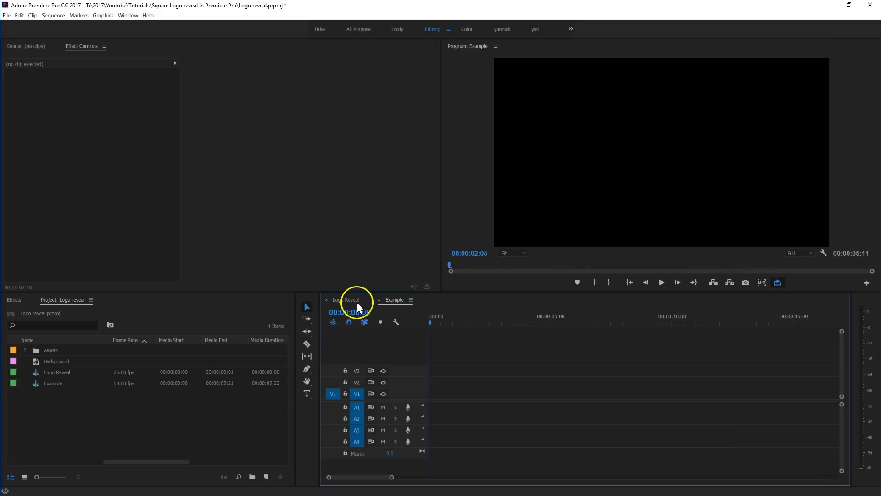
{"action": "left_click", "coordinate": [462, 347]}
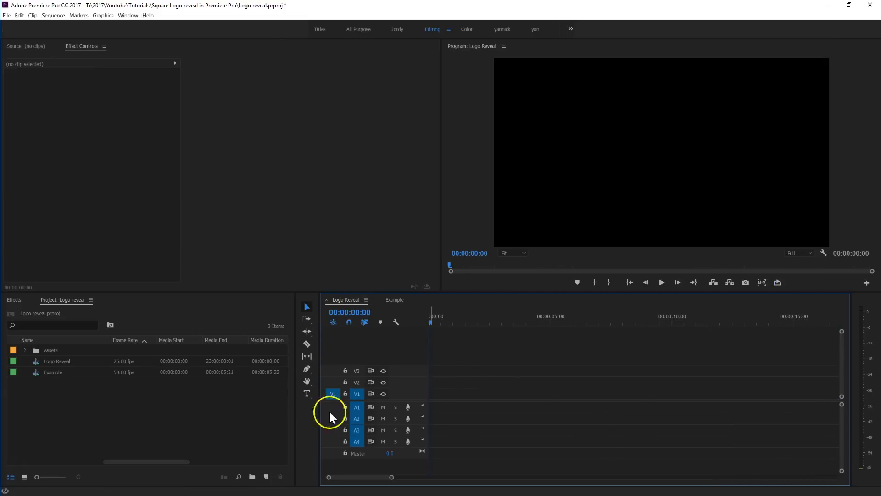
- Create a white color matte for the project and name it Background
{"action": "left_click", "coordinate": [265, 476]}
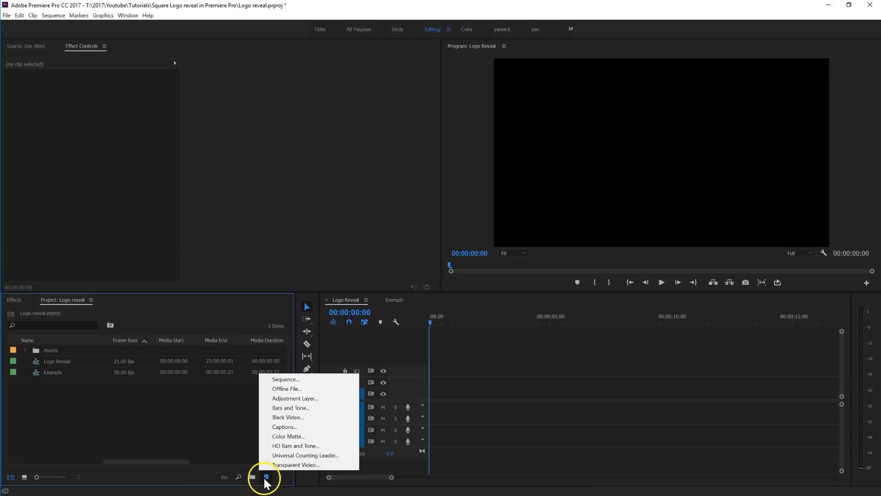
{"action": "left_click", "coordinate": [314, 440]}
{"action": "left_click", "coordinate": [462, 289]}
{"action": "left_click", "coordinate": [413, 320]}
{"action": "left_click_drag", "start_coordinate": [431, 305], "coordinate": [367, 338]}
{"action": "left_click", "coordinate": [579, 226]}
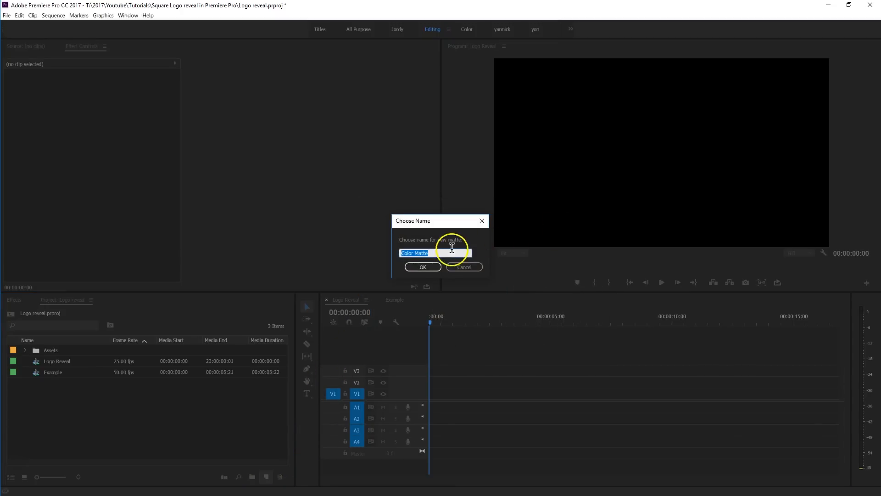
{"action": "type", "text": "Backgrou"}
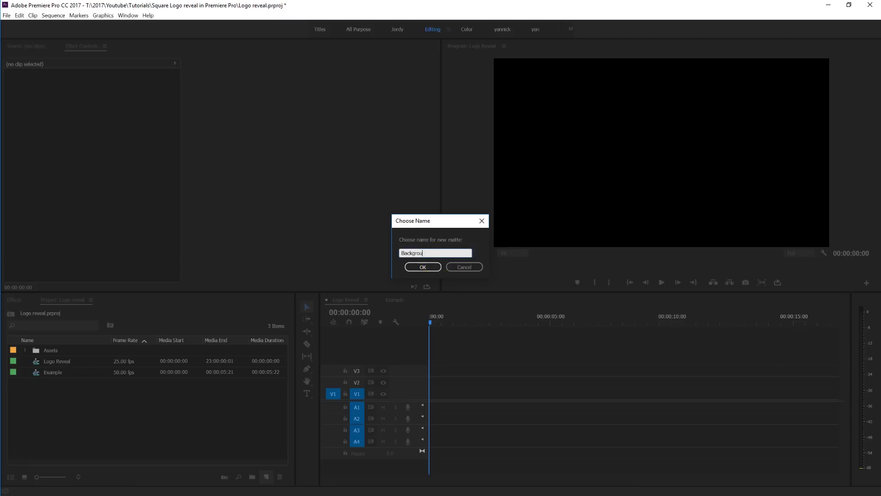
{"action": "type", "text": "nd"}
{"action": "key", "text": "Return"}
- Place the Background matte on V1 and logo.png above it on V2, both at the start of the sequence
{"action": "left_click_drag", "start_coordinate": [57, 364], "coordinate": [429, 396]}
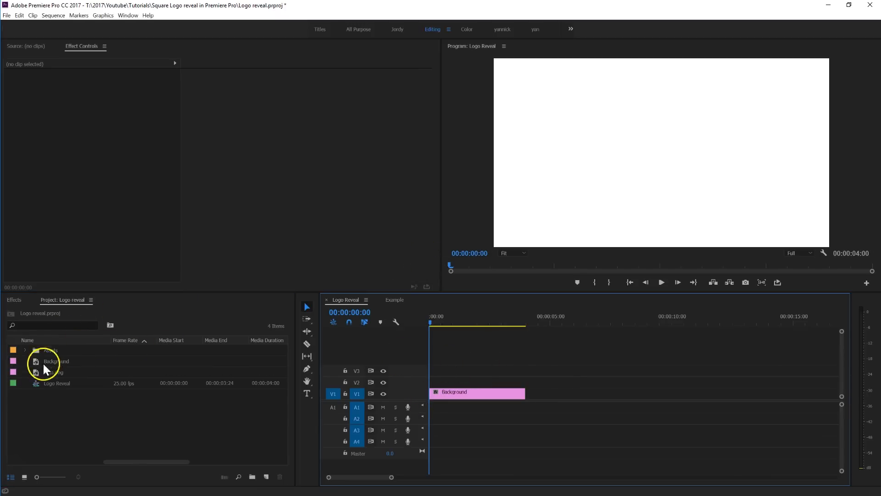
{"action": "left_click_drag", "start_coordinate": [45, 371], "coordinate": [506, 380]}
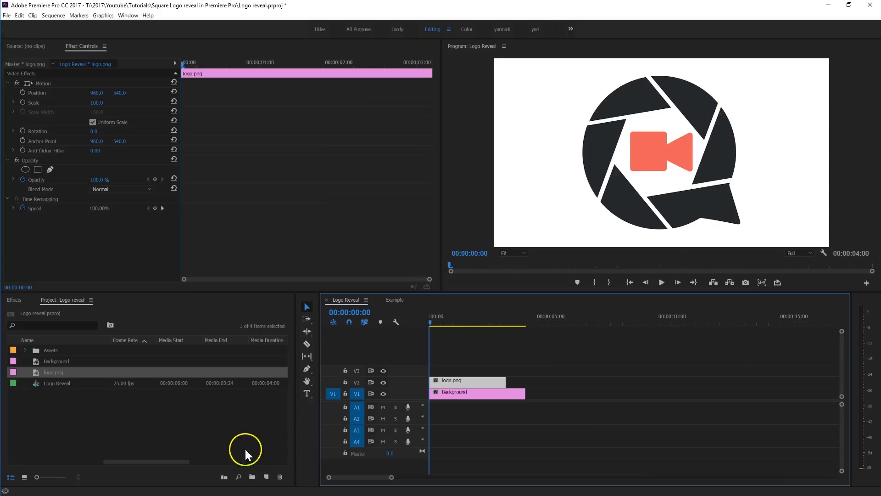
- Create a new color matte with a size of 1080 by 1080 pixels
{"action": "left_click", "coordinate": [266, 477]}
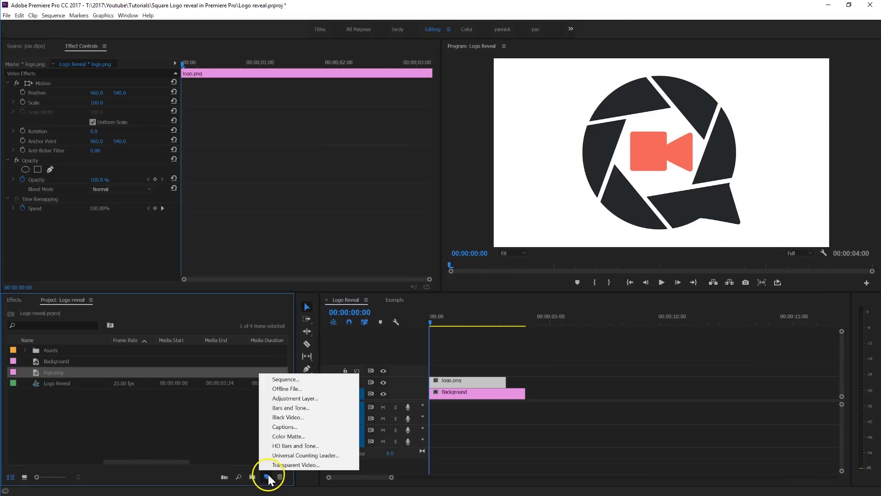
{"action": "left_click", "coordinate": [324, 436]}
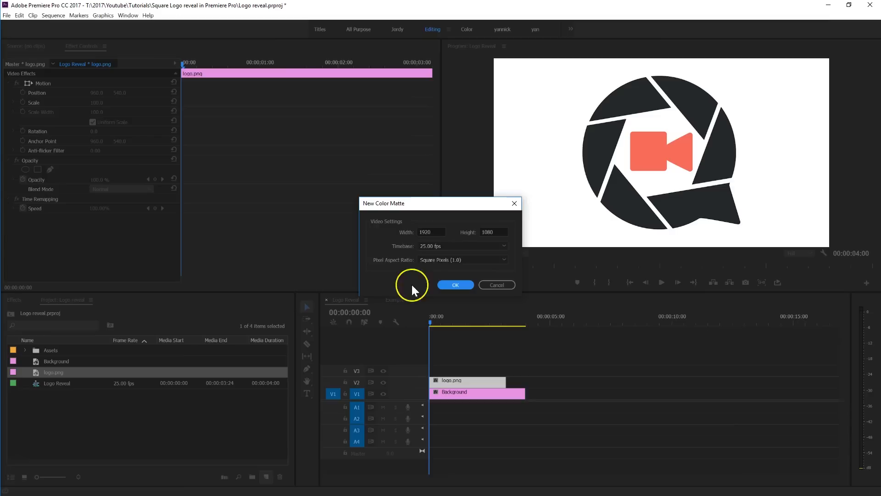
{"action": "double_click", "coordinate": [426, 232]}
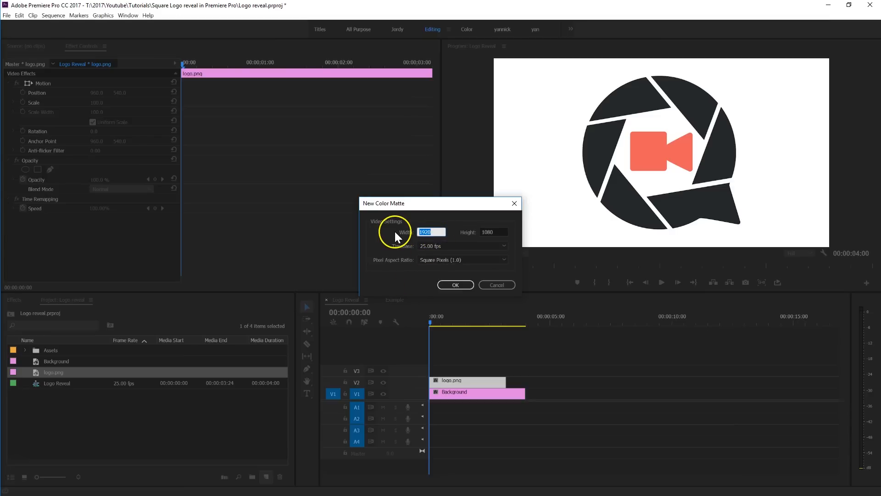
{"action": "type", "text": "1080"}
{"action": "left_click_drag", "start_coordinate": [501, 233], "coordinate": [465, 234]}
{"action": "left_click", "coordinate": [463, 234]}
{"action": "left_click", "coordinate": [452, 284]}
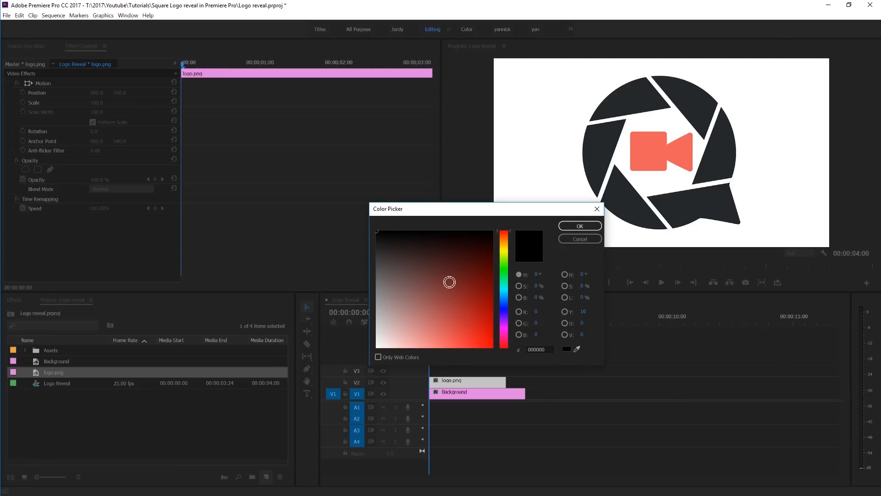
- Sample the logo camera icon's coral red as the matte color and name the matte Square
{"action": "left_click", "coordinate": [577, 349]}
{"action": "left_click", "coordinate": [684, 184]}
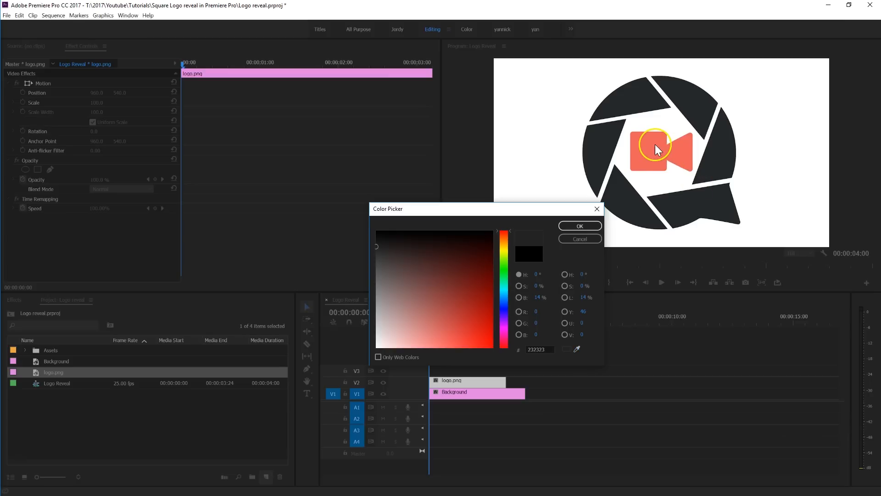
{"action": "left_click", "coordinate": [655, 147]}
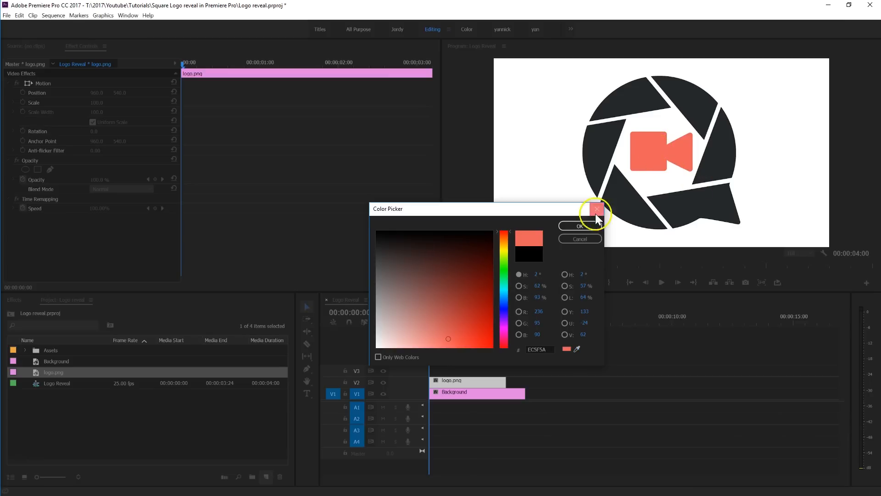
{"action": "left_click", "coordinate": [587, 223]}
{"action": "type", "text": "Square"}
{"action": "key", "text": "Return"}
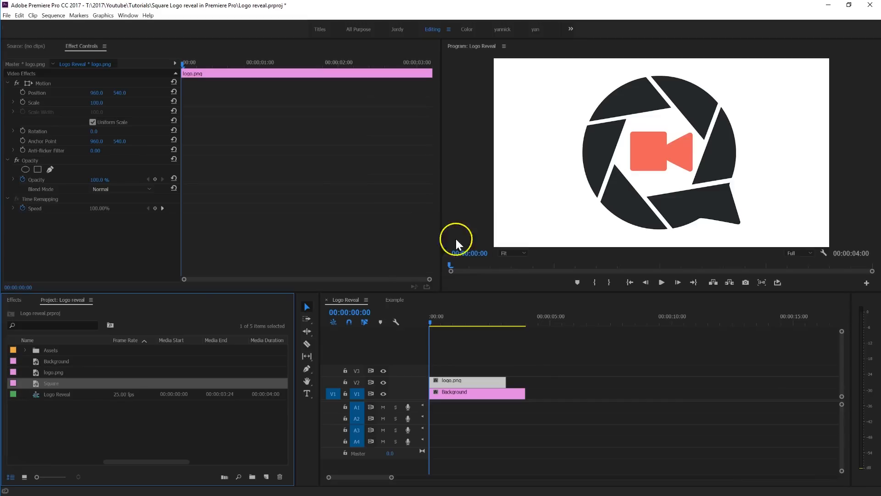
- Place the Square matte on V3 at the sequence start and select the clip's Motion properties
{"action": "left_click_drag", "start_coordinate": [58, 384], "coordinate": [404, 375]}
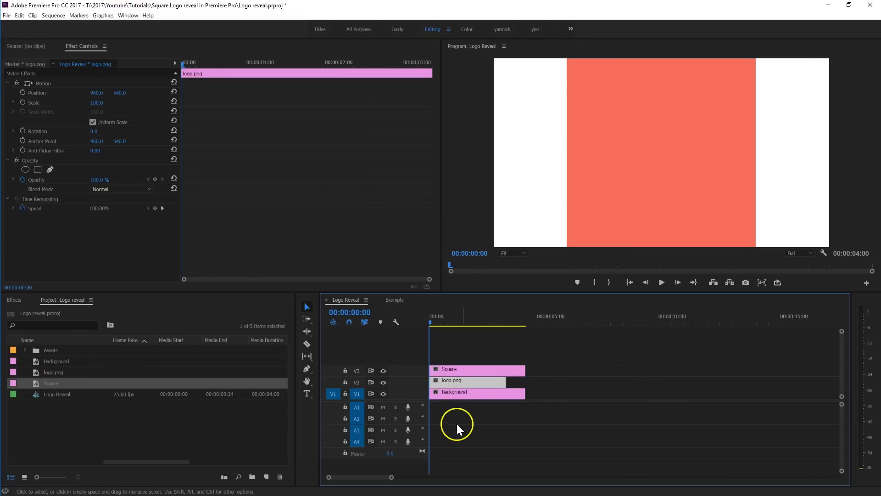
{"action": "left_click", "coordinate": [456, 370]}
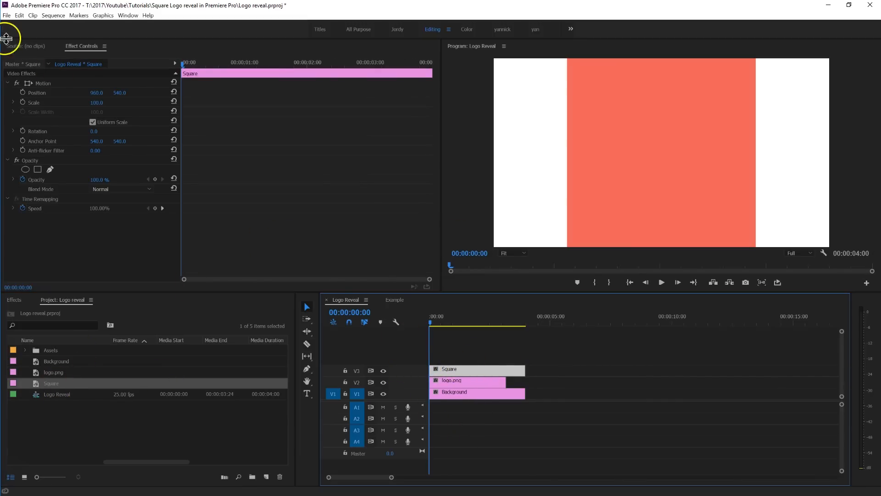
{"action": "left_click", "coordinate": [80, 46]}
{"action": "left_click", "coordinate": [46, 81]}
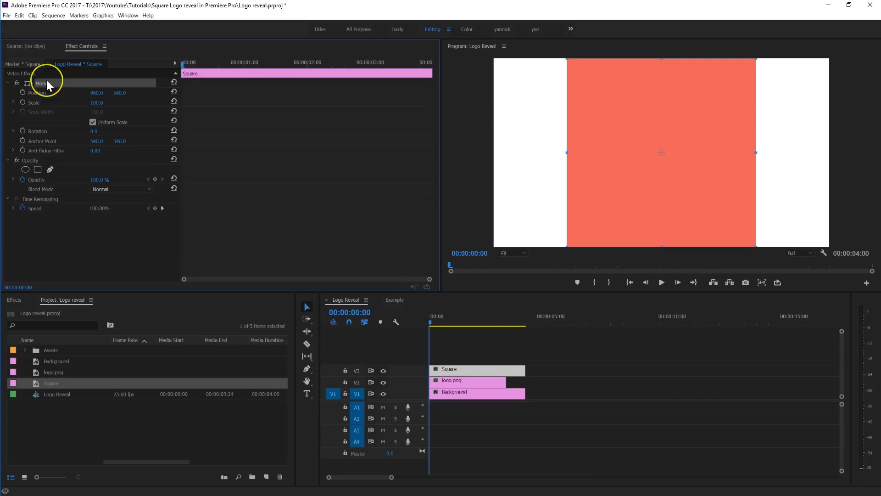
- Search the effects for "transform" and apply the Transform distort effect to the Square clip
{"action": "left_click", "coordinate": [12, 299]}
{"action": "left_click", "coordinate": [30, 311]}
{"action": "type", "text": "tra"}
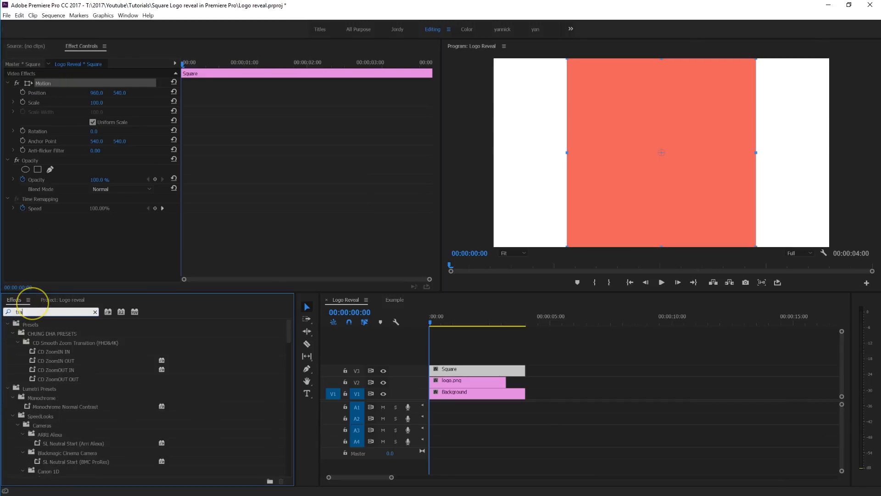
{"action": "type", "text": "nsform"}
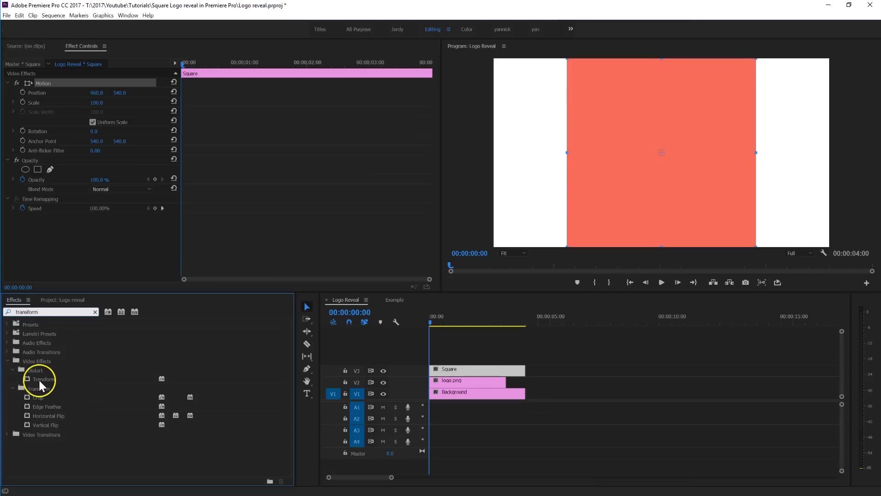
{"action": "left_click_drag", "start_coordinate": [40, 379], "coordinate": [499, 370]}
- Set the Square clip's Transform Scale to 0 and start keyframing it at 00:00:00:00
{"action": "scroll", "coordinate": [398, 201], "scroll_direction": "down", "scroll_amount": 3}
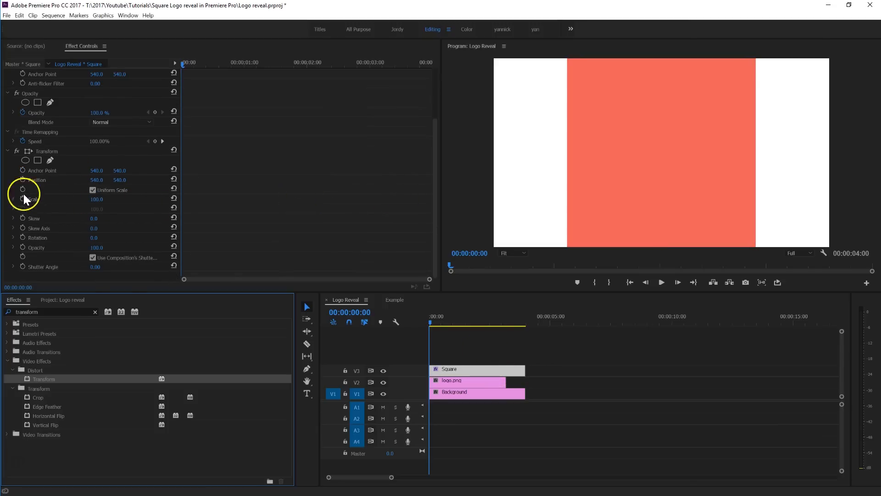
{"action": "left_click_drag", "start_coordinate": [102, 197], "coordinate": [79, 199]}
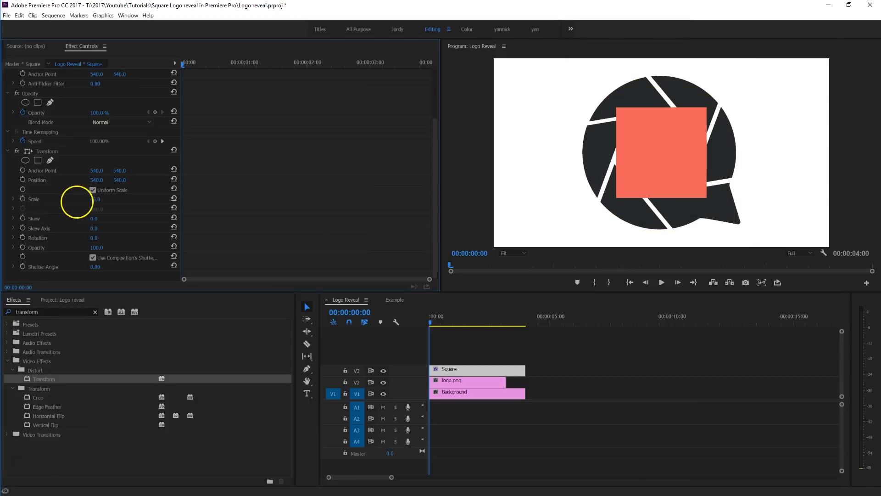
{"action": "left_click", "coordinate": [101, 196]}
{"action": "type", "text": "0"}
{"action": "key", "text": "Return"}
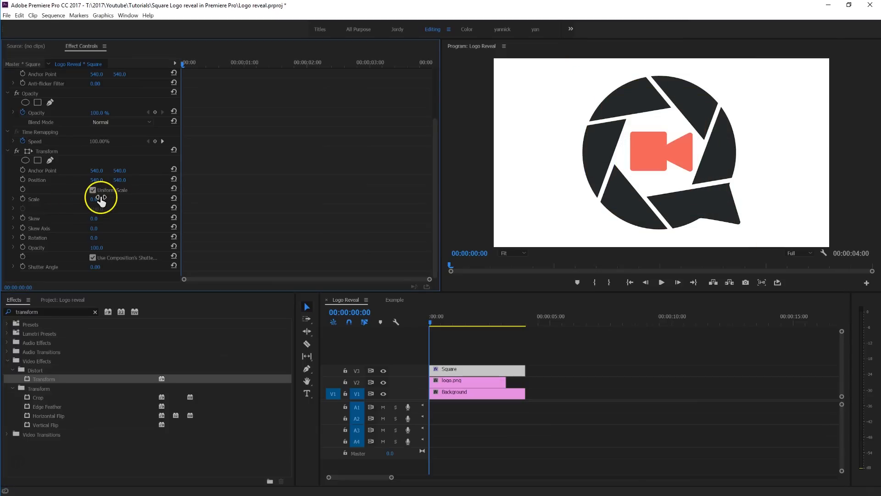
{"action": "left_click", "coordinate": [23, 198]}
- Keyframe the Square's Transform Scale at 82 at 00:00:00:20 and at 0 at 00:00:01:11
{"action": "left_click_drag", "start_coordinate": [183, 64], "coordinate": [231, 65]}
{"action": "left_click_drag", "start_coordinate": [94, 198], "coordinate": [134, 198]}
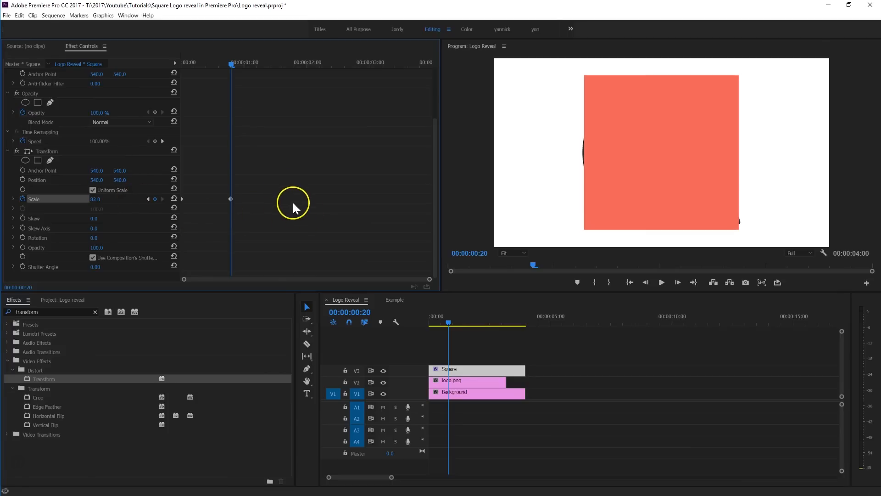
{"action": "left_click_drag", "start_coordinate": [231, 66], "coordinate": [271, 67]}
{"action": "left_click", "coordinate": [94, 199]}
{"action": "type", "text": "0"}
{"action": "key", "text": "Return"}
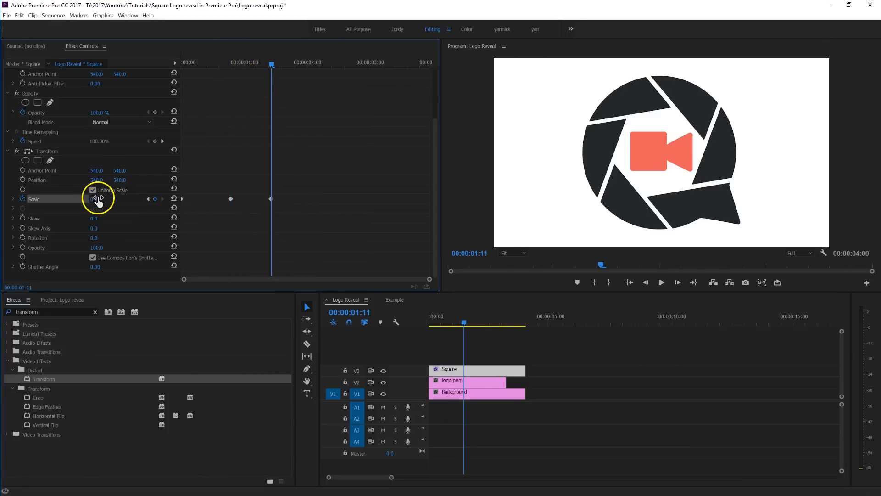
- Play the square's scale animation from the start twice and return the playhead to 00:00:00:00
{"action": "left_click_drag", "start_coordinate": [271, 64], "coordinate": [163, 69]}
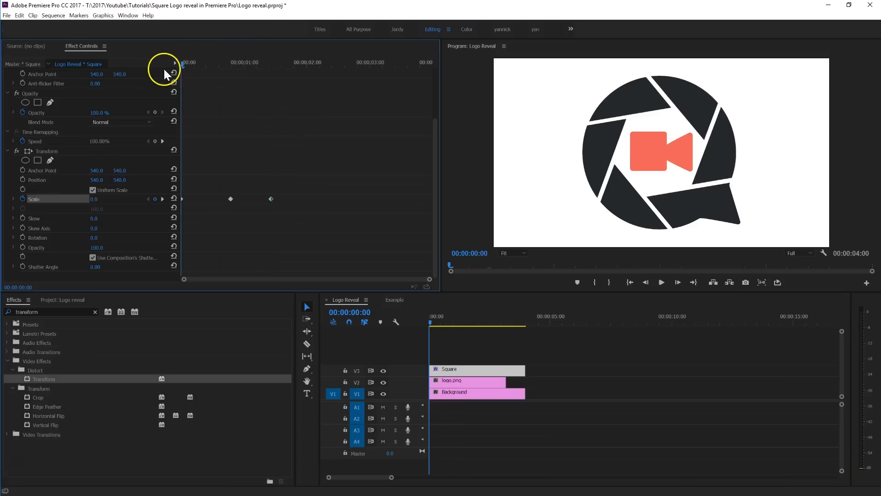
{"action": "key", "text": "space"}
{"action": "key", "text": "space"}
{"action": "left_click_drag", "start_coordinate": [269, 62], "coordinate": [178, 56]}
{"action": "key", "text": "space"}
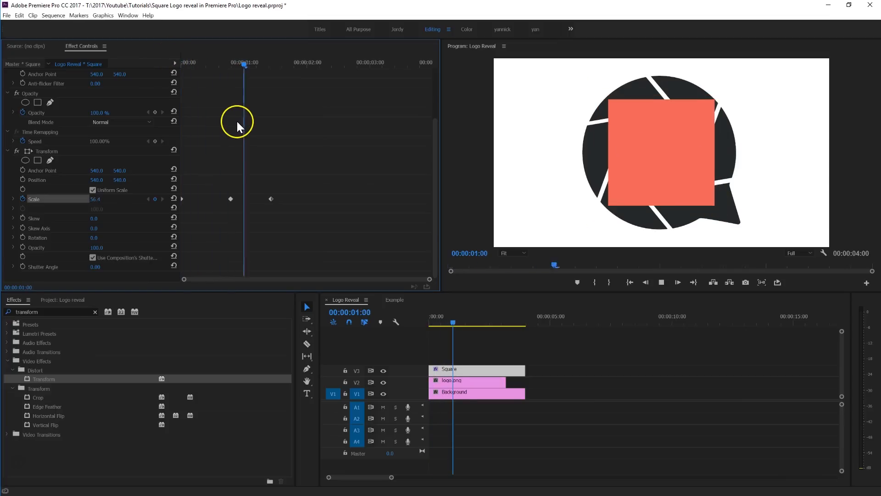
{"action": "key", "text": "space"}
{"action": "left_click_drag", "start_coordinate": [265, 69], "coordinate": [177, 64]}
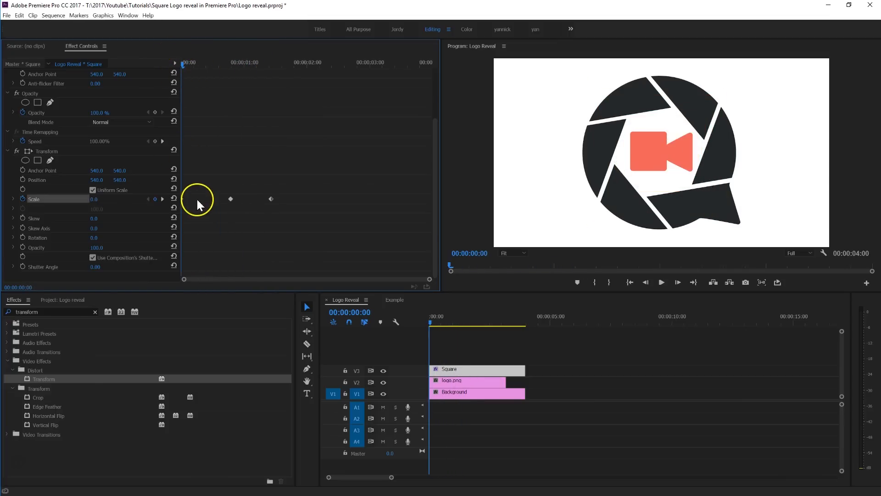
- Retime the Square's Transform Scale keyframes, moving the middle one to 00:00:00:11 and the last one to 00:00:00:23
{"action": "left_click_drag", "start_coordinate": [228, 200], "coordinate": [210, 198]}
{"action": "key", "text": "space"}
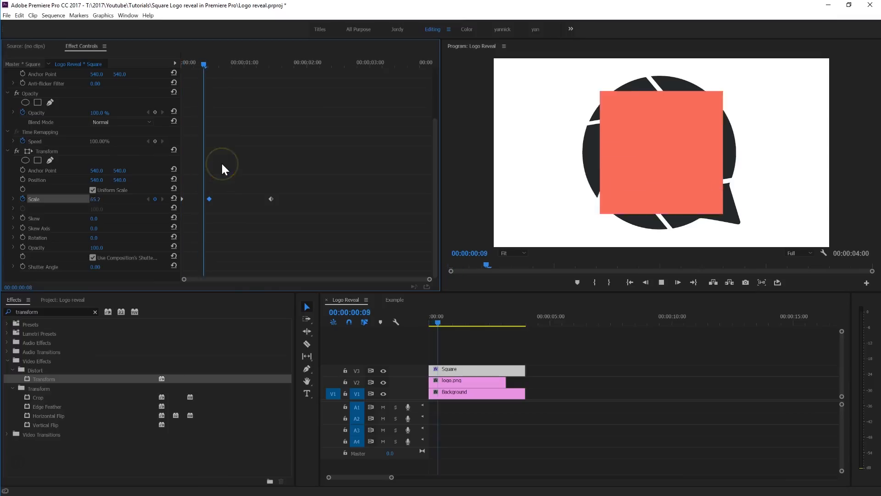
{"action": "left_click_drag", "start_coordinate": [271, 199], "coordinate": [240, 197]}
{"action": "left_click_drag", "start_coordinate": [226, 64], "coordinate": [182, 61]}
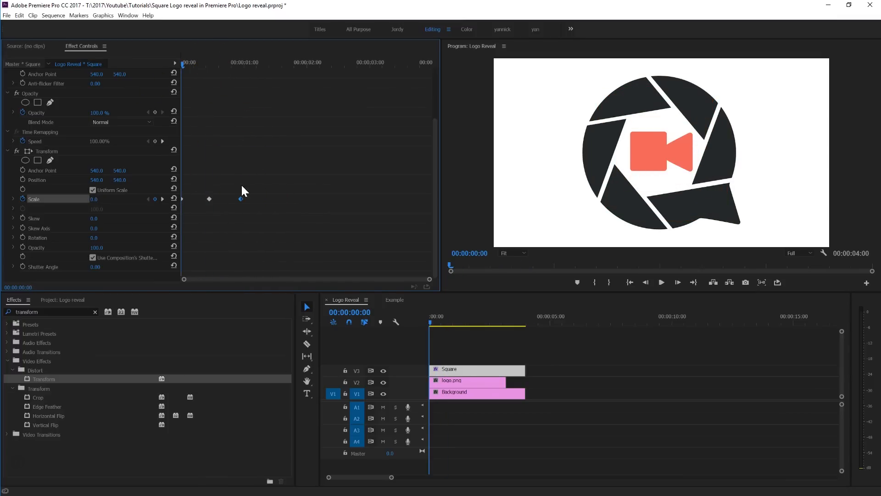
- Set the middle Scale keyframe's interpolation to Bezier and play the scale animation from the start
{"action": "right_click", "coordinate": [209, 198]}
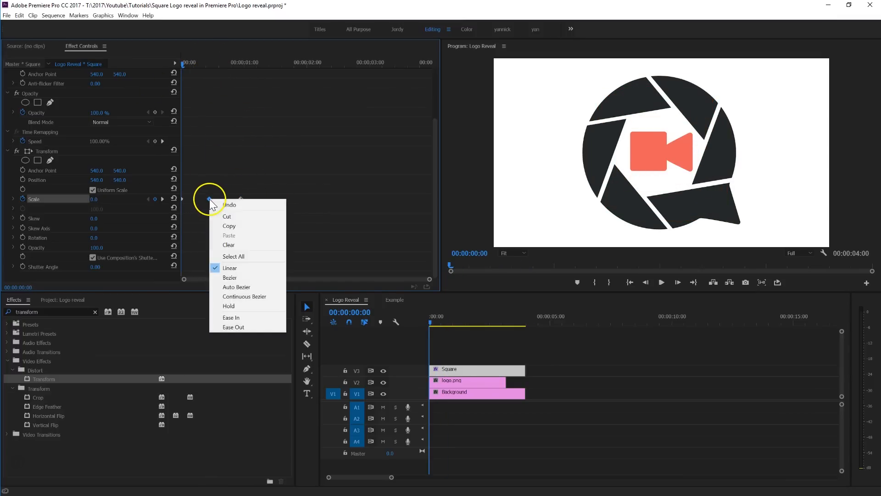
{"action": "left_click", "coordinate": [246, 277]}
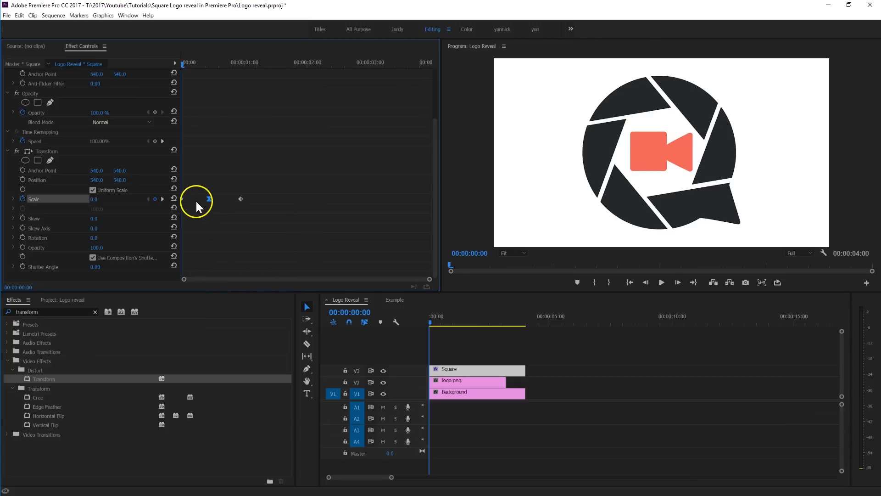
{"action": "key", "text": "space"}
{"action": "key", "text": "space"}
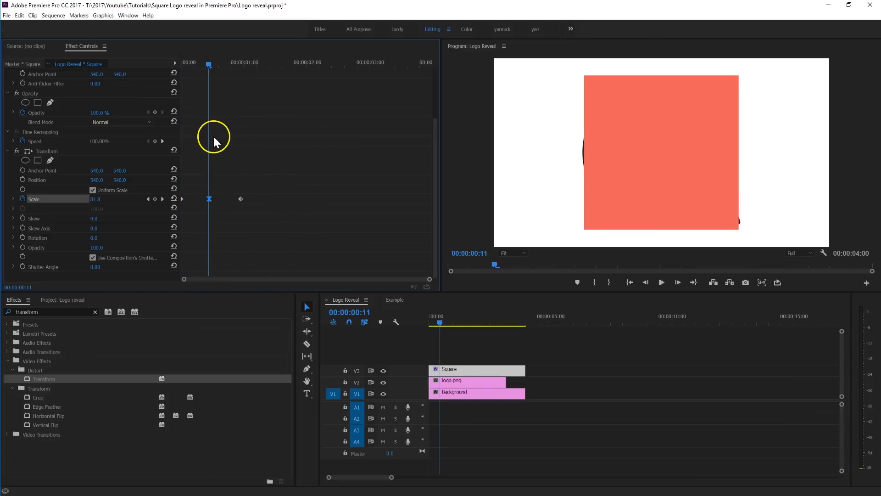
{"action": "left_click_drag", "start_coordinate": [208, 62], "coordinate": [187, 65]}
{"action": "key", "text": "space"}
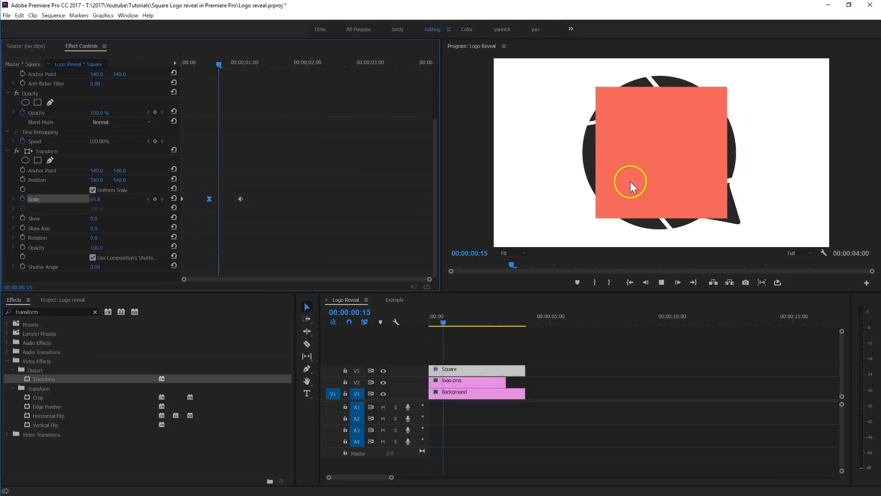
{"action": "key", "text": "space"}
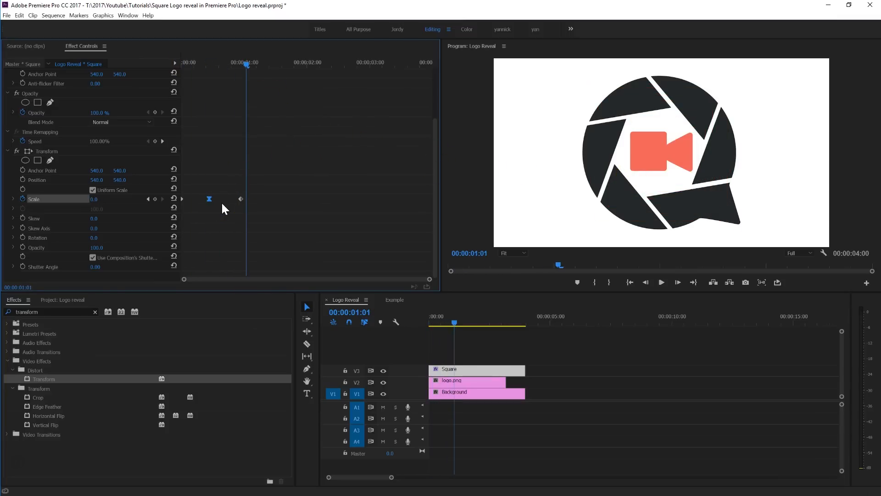
- Flatten the Scale curve around the middle keyframe by stretching its Bezier handles outward on both sides
{"action": "left_click", "coordinate": [13, 199]}
{"action": "left_click", "coordinate": [13, 199]}
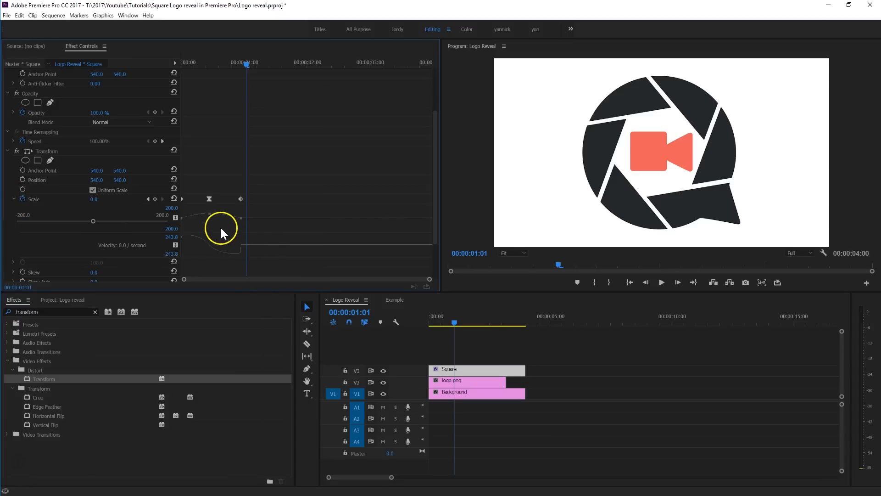
{"action": "left_click", "coordinate": [209, 198]}
{"action": "left_click_drag", "start_coordinate": [203, 250], "coordinate": [199, 249]}
{"action": "left_click_drag", "start_coordinate": [195, 246], "coordinate": [181, 244]}
{"action": "left_click_drag", "start_coordinate": [214, 246], "coordinate": [227, 246]}
{"action": "left_click_drag", "start_coordinate": [240, 53], "coordinate": [115, 66]}
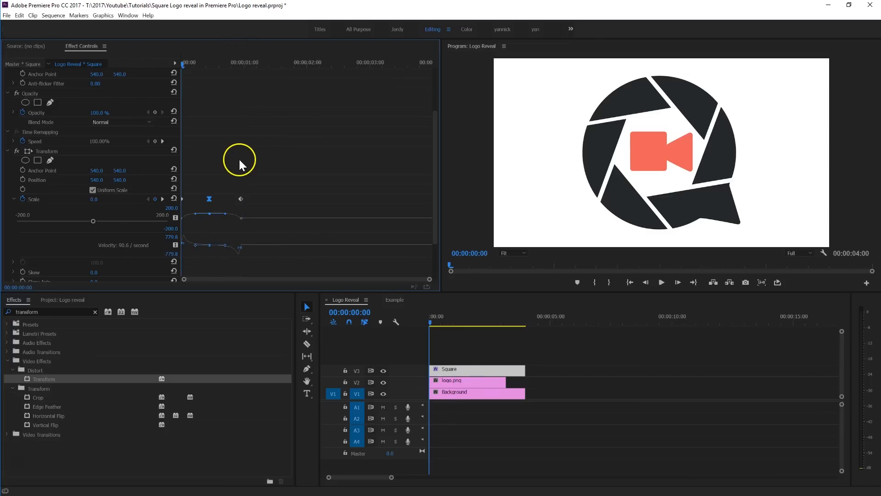
- Play the square's eased scale animation from the start twice
{"action": "key", "text": "space"}
{"action": "key", "text": "space"}
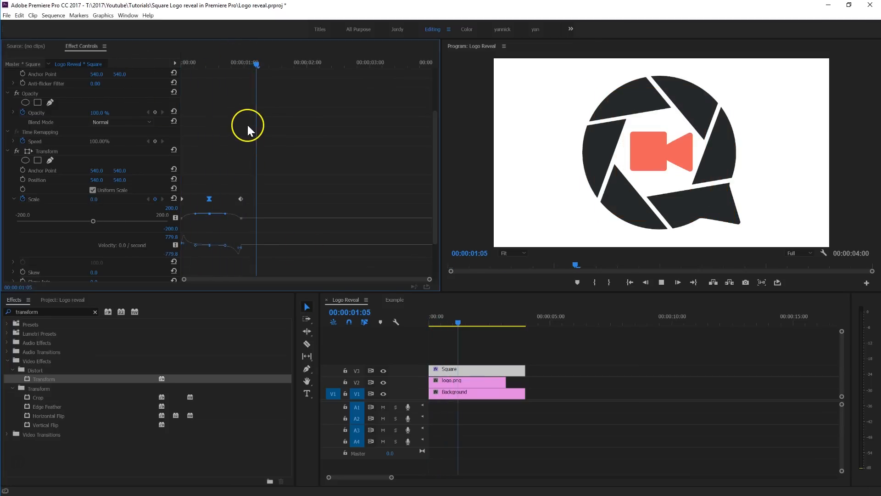
{"action": "key", "text": "Home"}
{"action": "key", "text": "space"}
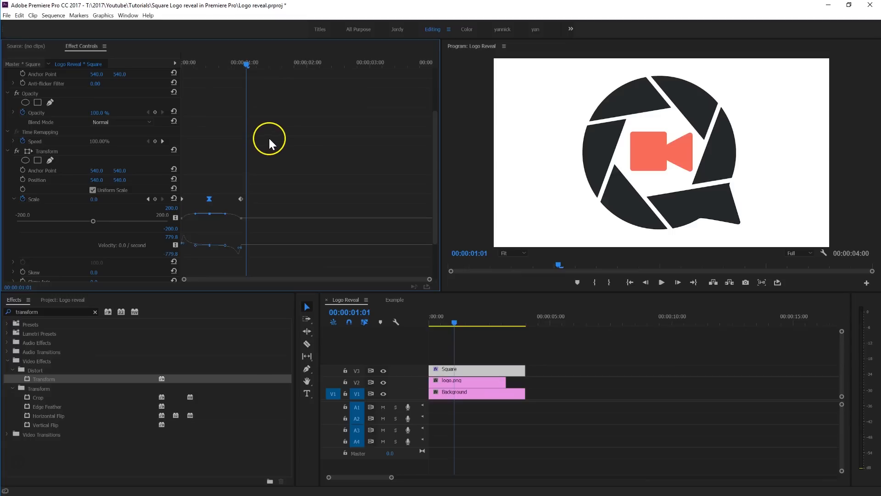
- Keyframe the Square's Transform Rotation at 0 at 00:00:00:00 and at 2x59.0° at 00:00:00:23
{"action": "left_click", "coordinate": [13, 200]}
{"action": "left_click_drag", "start_coordinate": [243, 68], "coordinate": [157, 65]}
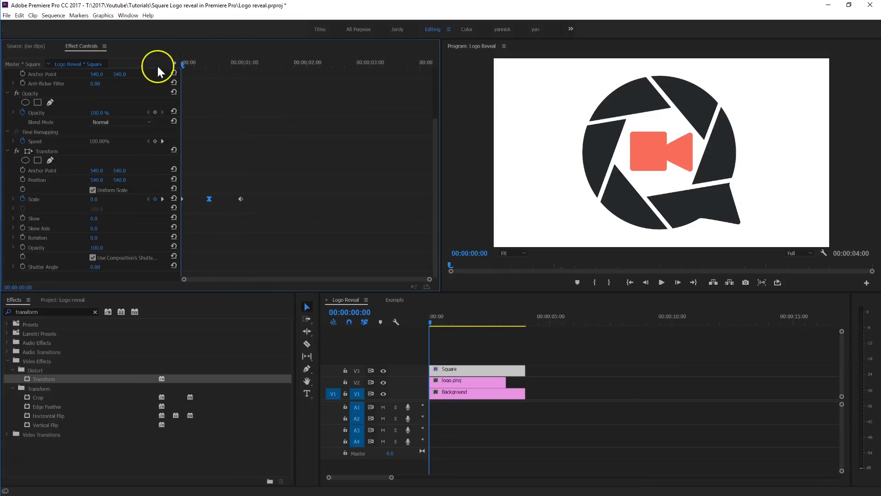
{"action": "left_click", "coordinate": [22, 237]}
{"action": "left_click_drag", "start_coordinate": [195, 60], "coordinate": [241, 64]}
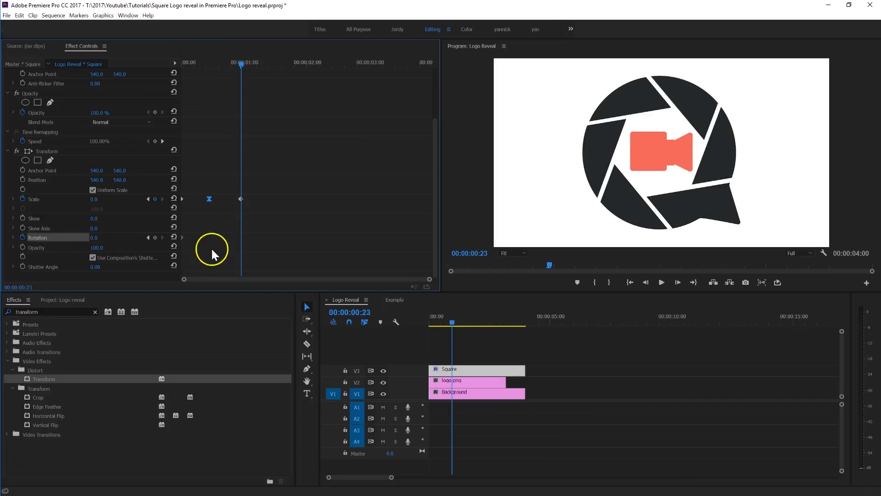
{"action": "left_click_drag", "start_coordinate": [96, 239], "coordinate": [177, 239]}
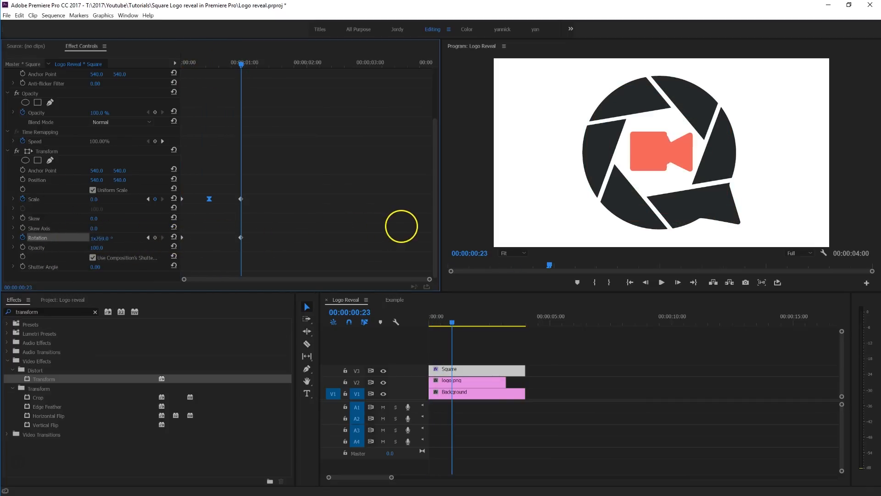
{"action": "left_click_drag", "start_coordinate": [106, 236], "coordinate": [105, 235]}
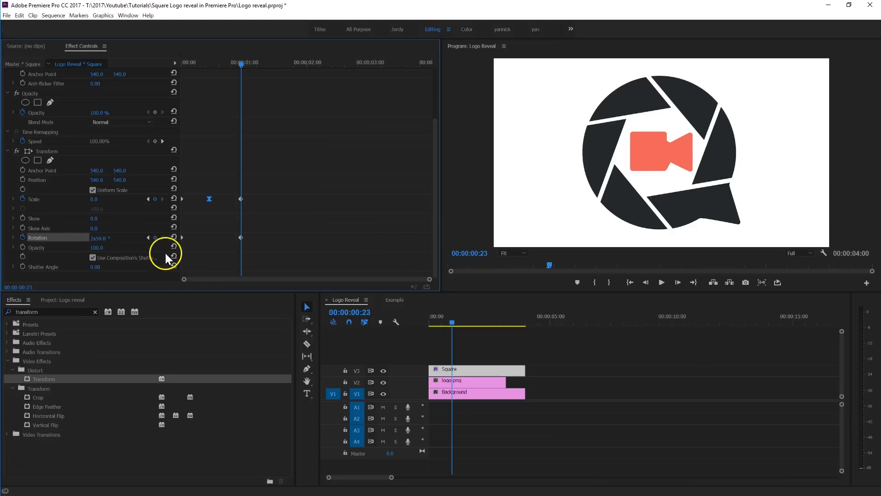
- Apply Ease Out to the first Rotation keyframe, lengthen its curve handle and play the animation from the start
{"action": "right_click", "coordinate": [182, 236]}
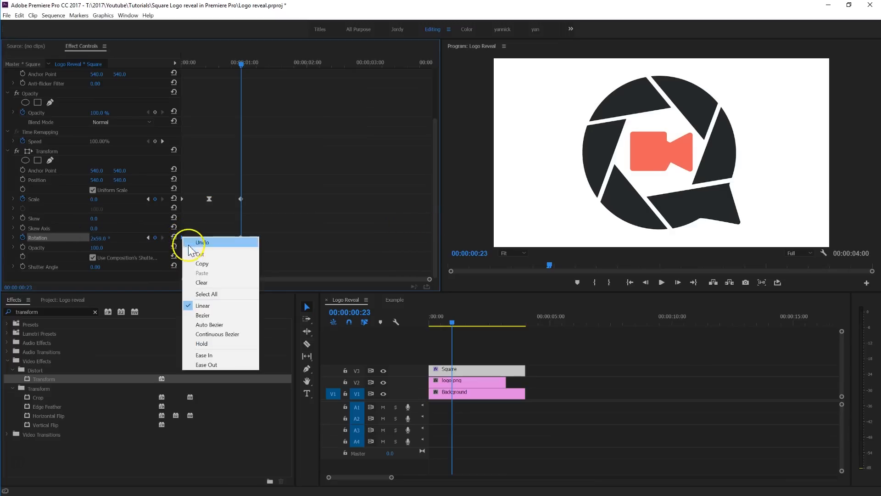
{"action": "left_click", "coordinate": [236, 362]}
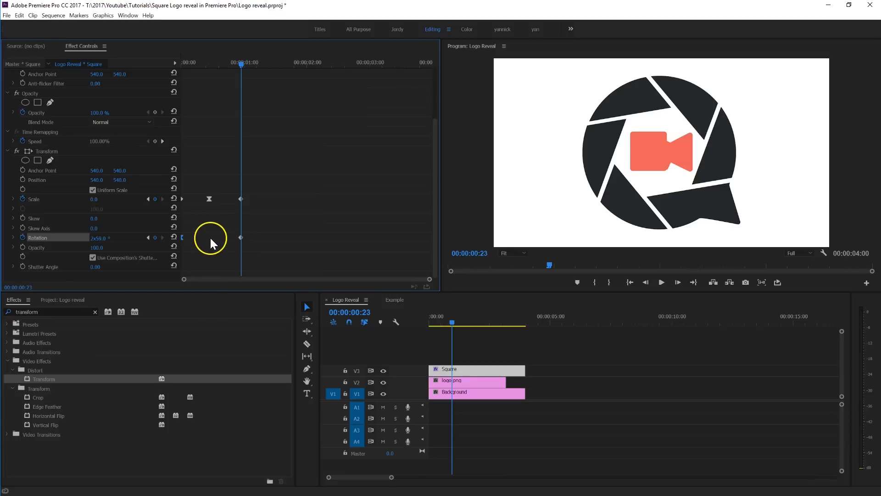
{"action": "left_click", "coordinate": [13, 237]}
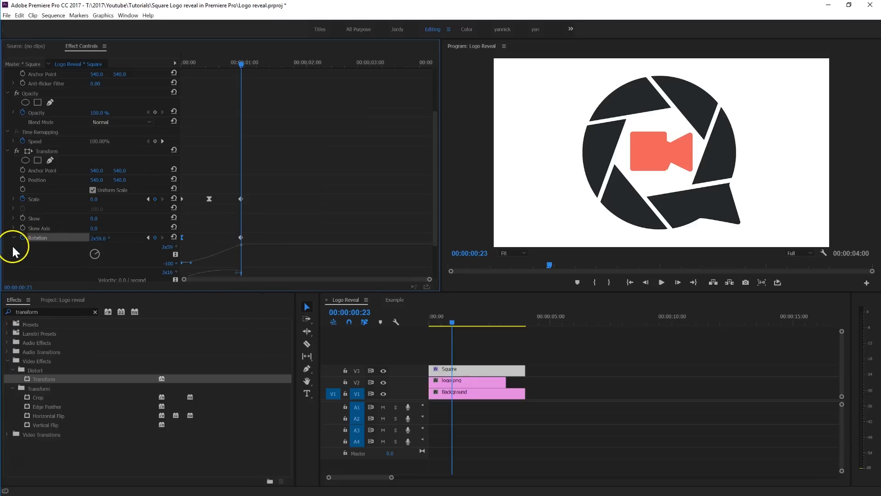
{"action": "scroll", "coordinate": [10, 248], "scroll_direction": "down", "scroll_amount": 2}
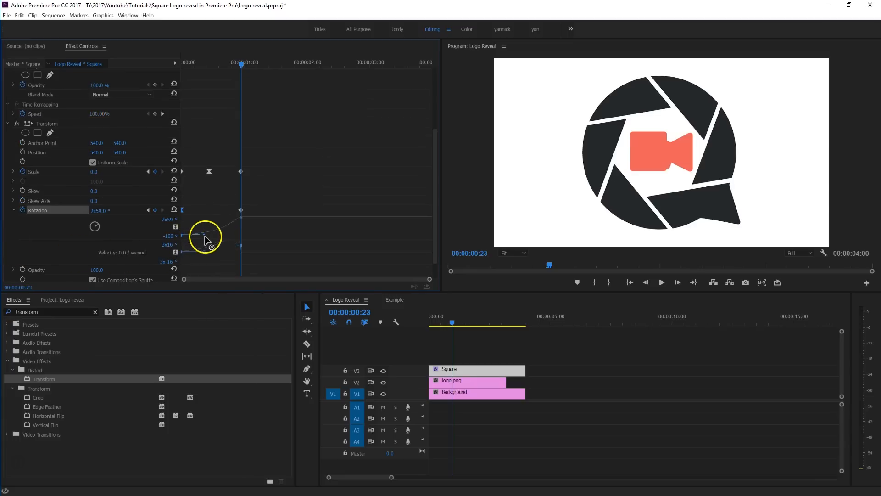
{"action": "left_click_drag", "start_coordinate": [222, 235], "coordinate": [224, 235]}
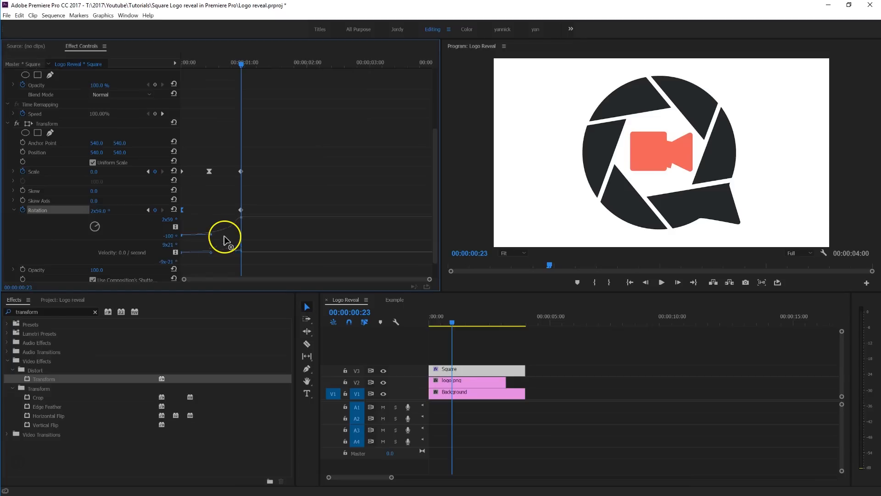
{"action": "left_click_drag", "start_coordinate": [241, 65], "coordinate": [180, 65]}
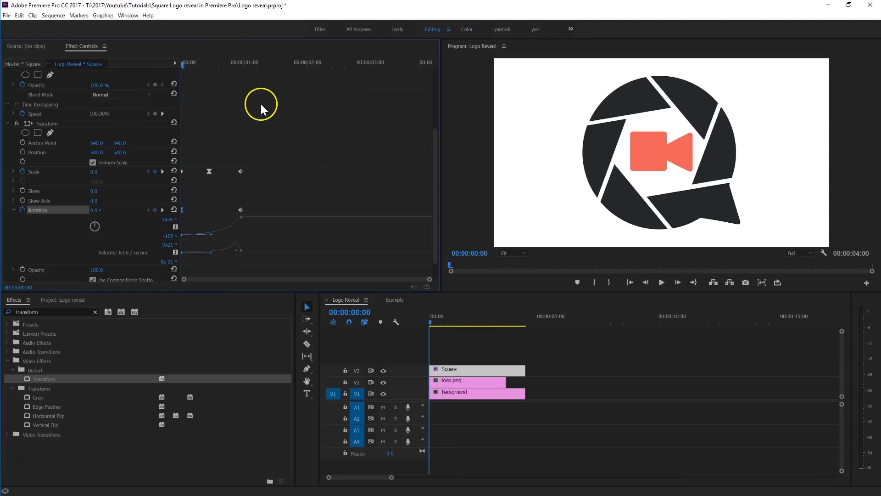
{"action": "key", "text": "space"}
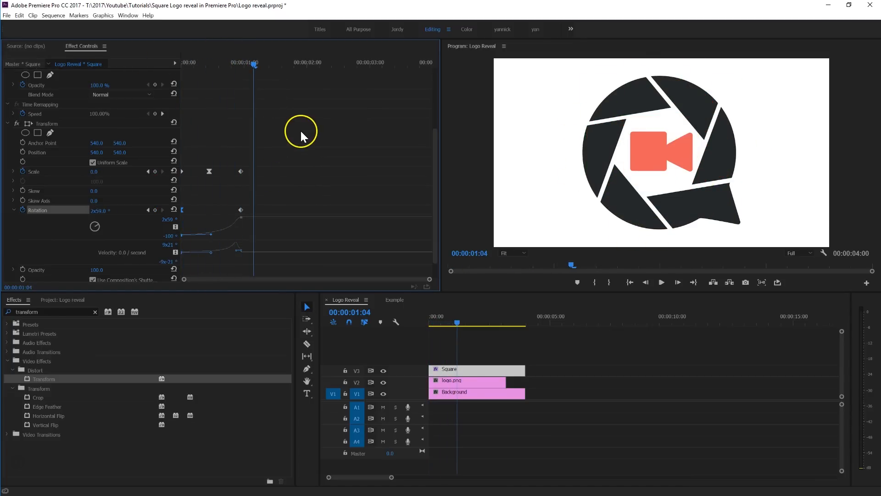
- Change the Rotation keyframe at 00:00:00:23 to 1x44.0° and play the animation
{"action": "left_click", "coordinate": [240, 62]}
{"action": "left_click", "coordinate": [241, 209]}
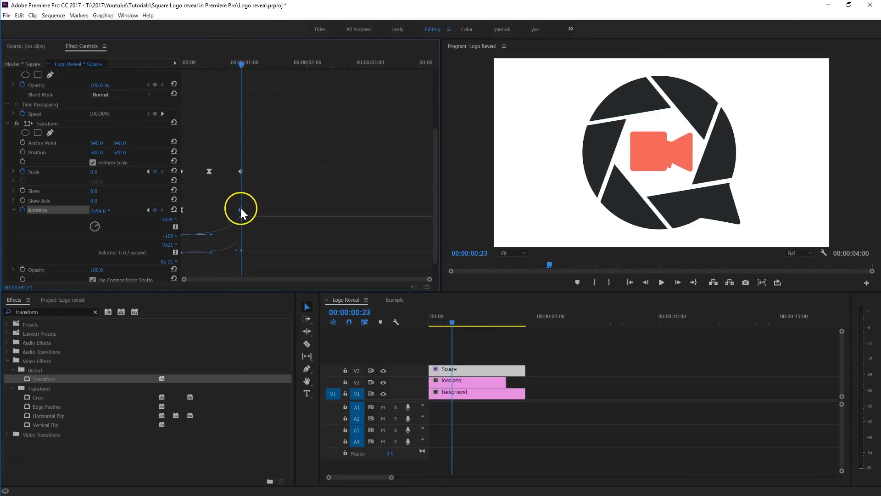
{"action": "mouse_move", "coordinate": [107, 214]}
{"action": "left_mouse_down"}
{"action": "mouse_move", "coordinate": [24, 207]}
{"action": "mouse_move", "coordinate": [100, 209]}
{"action": "left_mouse_up"}
{"action": "key", "text": "space"}
{"action": "mouse_move", "coordinate": [235, 67]}
{"action": "left_mouse_down"}
{"action": "mouse_move", "coordinate": [181, 74]}
{"action": "mouse_move", "coordinate": [237, 67]}
{"action": "left_mouse_up"}
{"action": "key", "text": "space"}
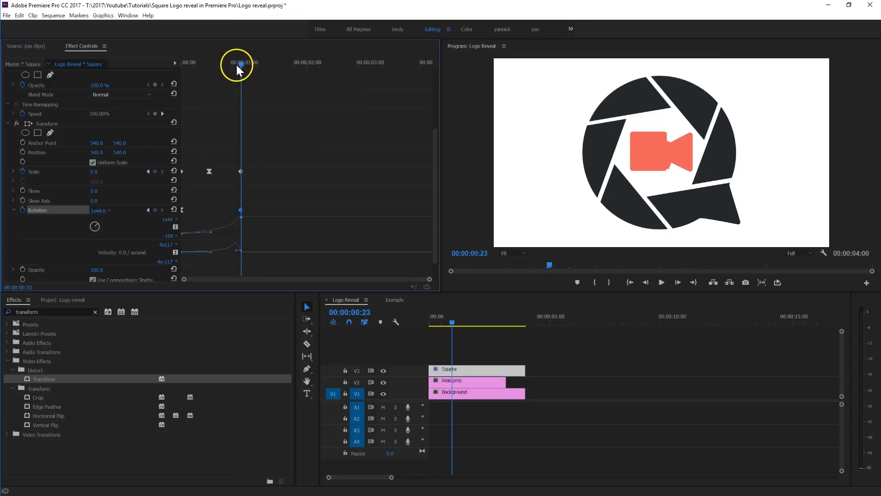
- Set the Rotation keyframe at 00:00:00:23 to 304° and play the animation from the start
{"action": "left_click_drag", "start_coordinate": [108, 212], "coordinate": [55, 211]}
{"action": "left_click_drag", "start_coordinate": [249, 74], "coordinate": [129, 79]}
{"action": "key", "text": "space"}
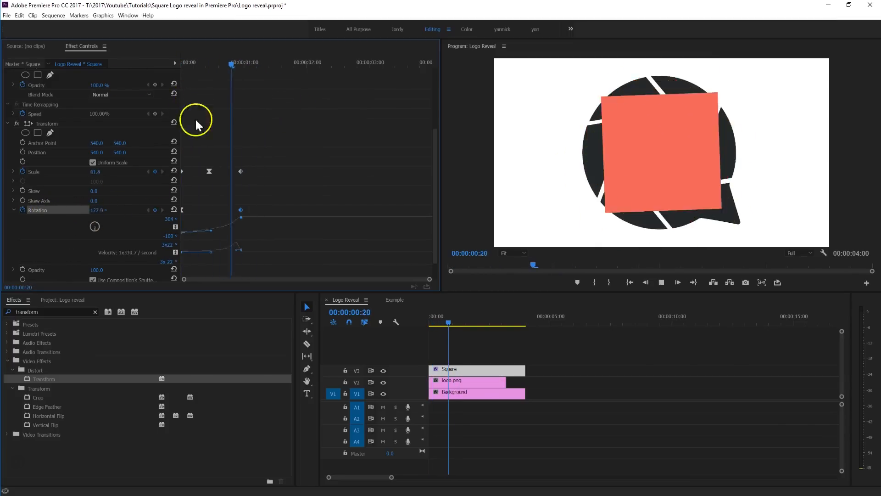
{"action": "key", "text": "space"}
- Flatten the start of the Rotation curve with the first keyframe's handle and return the playhead to 00:00:00:00
{"action": "left_click_drag", "start_coordinate": [210, 230], "coordinate": [214, 232]}
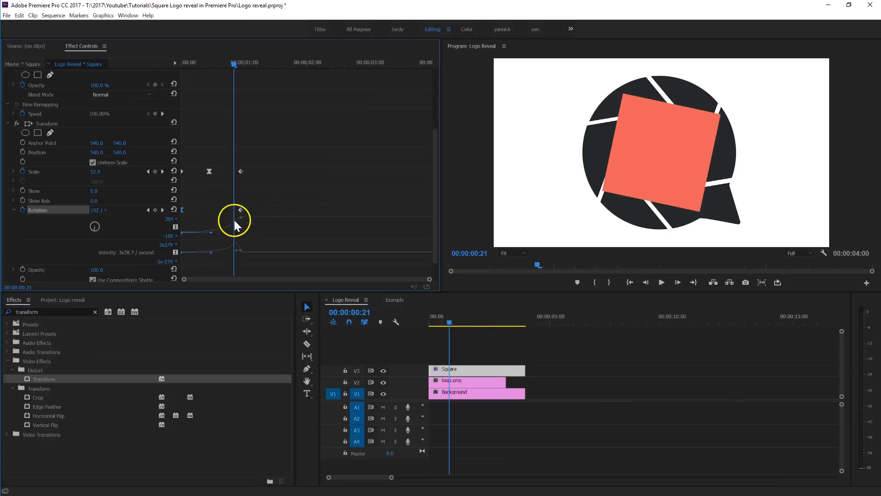
{"action": "left_click_drag", "start_coordinate": [213, 232], "coordinate": [213, 232]}
{"action": "left_click_drag", "start_coordinate": [235, 63], "coordinate": [181, 65]}
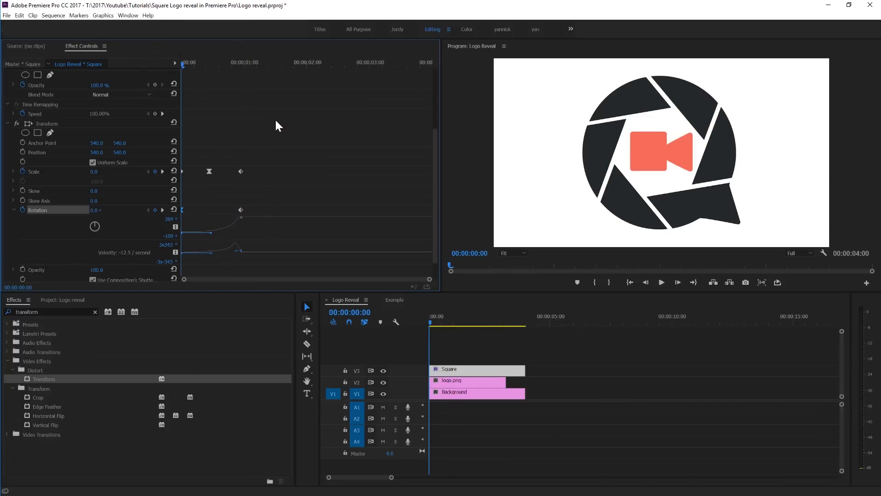
- Play the rotating square animation from the start twice and place the playhead at 00:00:00:23
{"action": "key", "text": "space"}
{"action": "key", "text": "space"}
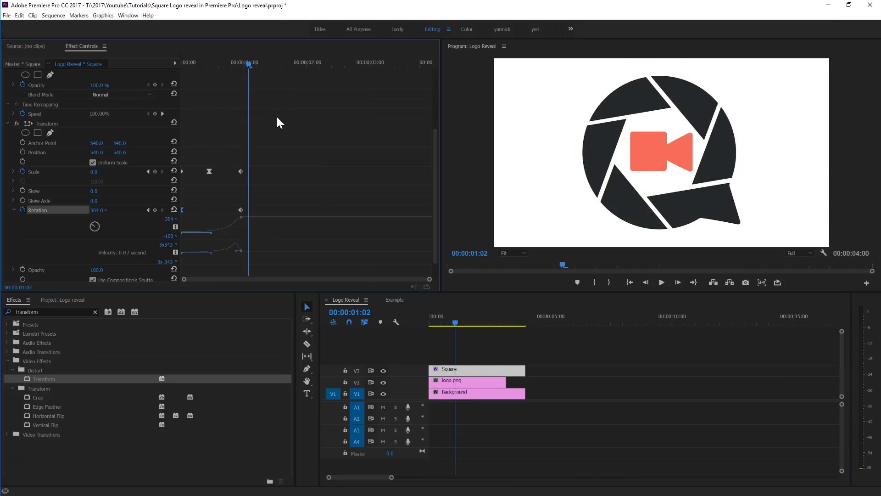
{"action": "left_click_drag", "start_coordinate": [247, 63], "coordinate": [181, 64]}
{"action": "key", "text": "space"}
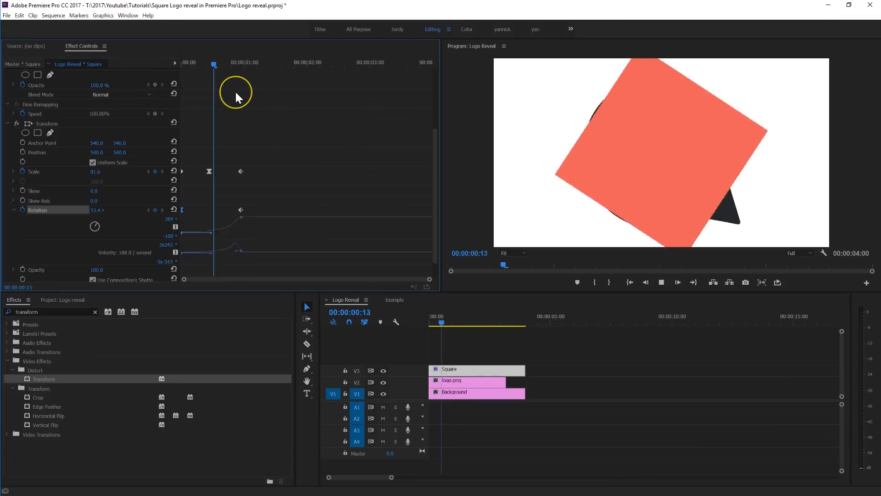
{"action": "key", "text": "space"}
{"action": "left_click_drag", "start_coordinate": [258, 65], "coordinate": [241, 64]}
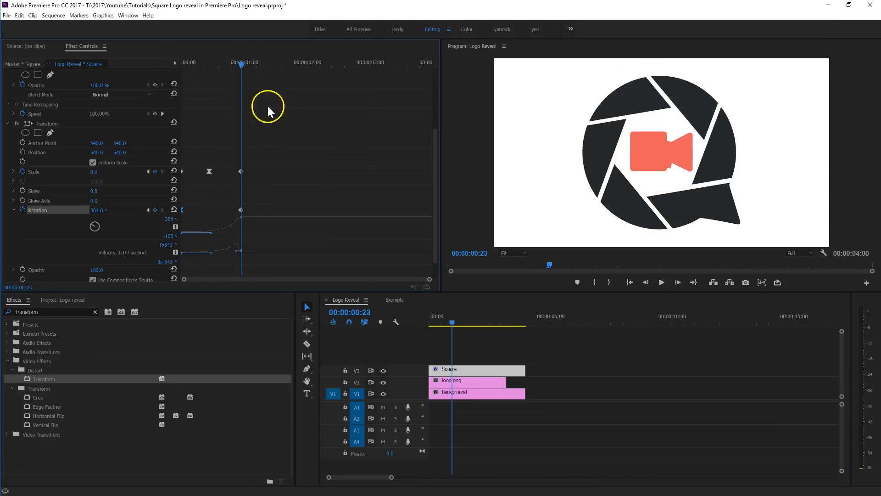
{"action": "left_click", "coordinate": [294, 158]}
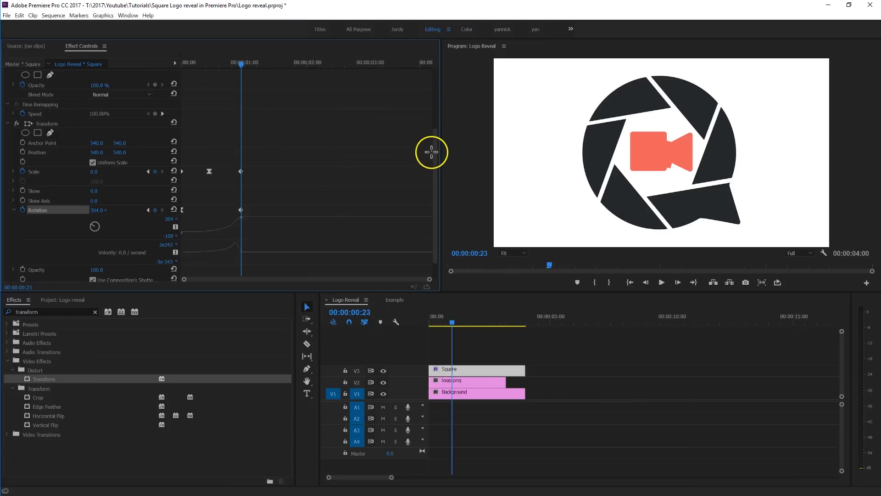
- Turn off Use Composition's Shutter Angle in the Transform effect and set the Shutter Angle to 180
{"action": "left_click_drag", "start_coordinate": [434, 166], "coordinate": [434, 183]}
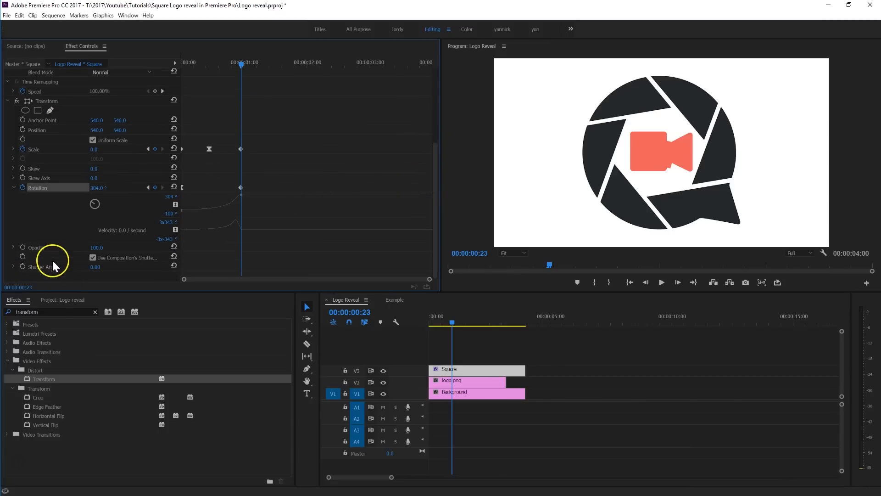
{"action": "left_click", "coordinate": [92, 258]}
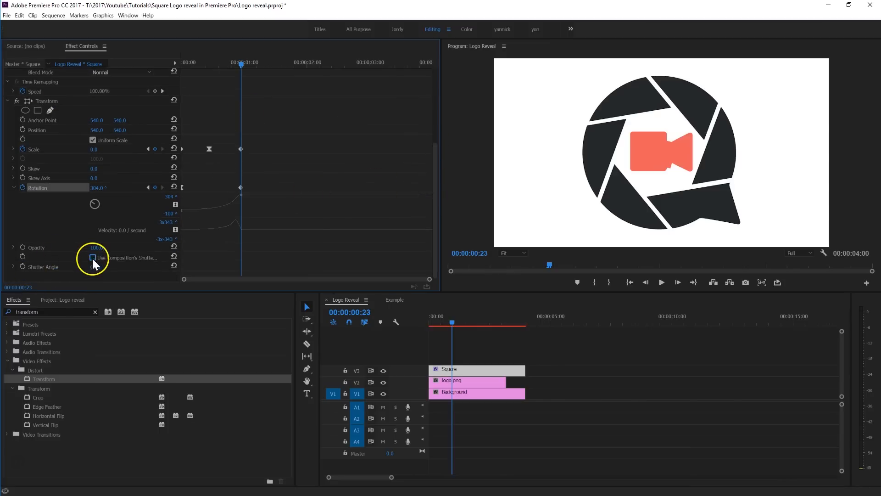
{"action": "left_click", "coordinate": [101, 264]}
{"action": "type", "text": "180"}
{"action": "key", "text": "Return"}
- Play the square animation with motion blur from the start twice
{"action": "left_click_drag", "start_coordinate": [238, 65], "coordinate": [134, 70]}
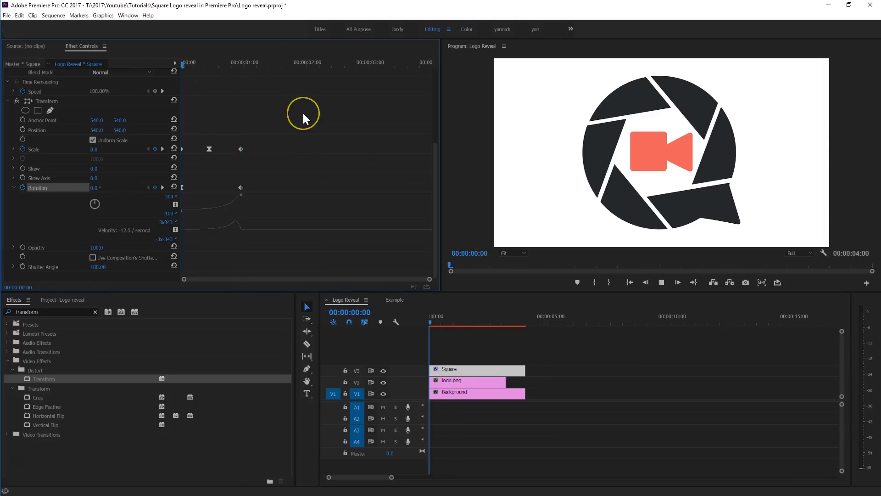
{"action": "key", "text": "space"}
{"action": "left_click_drag", "start_coordinate": [247, 63], "coordinate": [153, 68]}
{"action": "key", "text": "space"}
{"action": "key", "text": "space"}
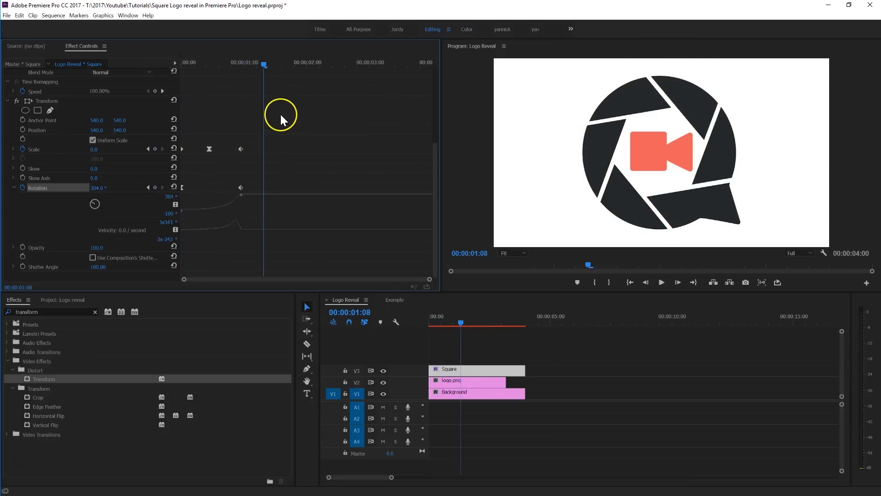
- Play the rotating square once more from the start and place the playhead at 00:00:00:09
{"action": "key", "text": "Home"}
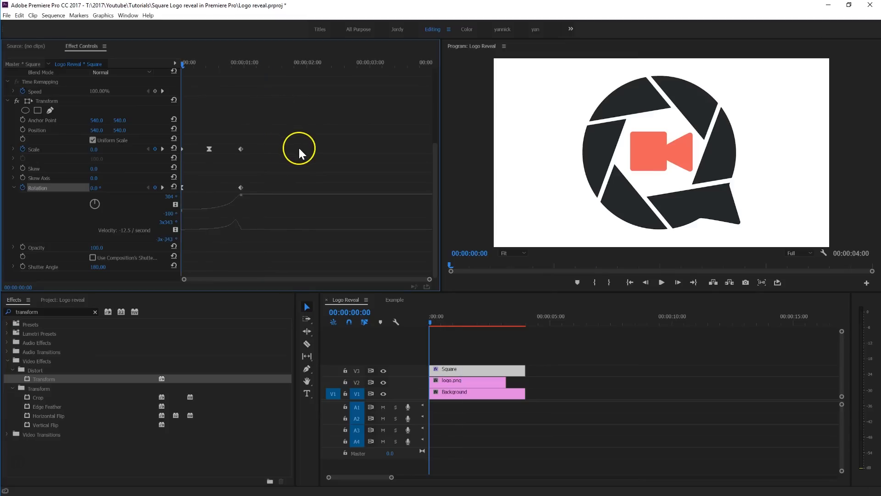
{"action": "key", "text": "space"}
{"action": "key", "text": "space"}
{"action": "left_click_drag", "start_coordinate": [238, 65], "coordinate": [204, 64]}
- Duplicate the Square clip onto track V4 and shift the copy three frames later
{"action": "left_click", "coordinate": [449, 371]}
{"action": "left_click_drag", "start_coordinate": [449, 371], "coordinate": [449, 363]}
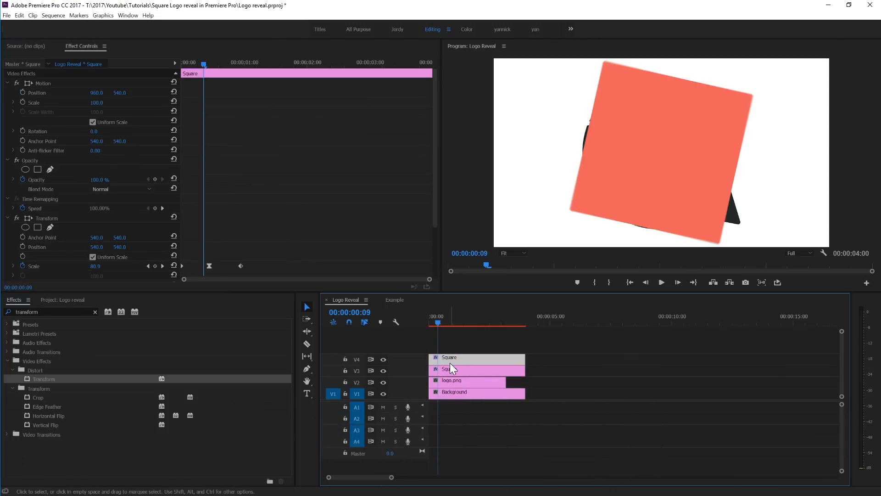
{"action": "key", "text": "alt+Right"}
{"action": "key", "text": "alt+Right"}
{"action": "key", "text": "alt+Right"}
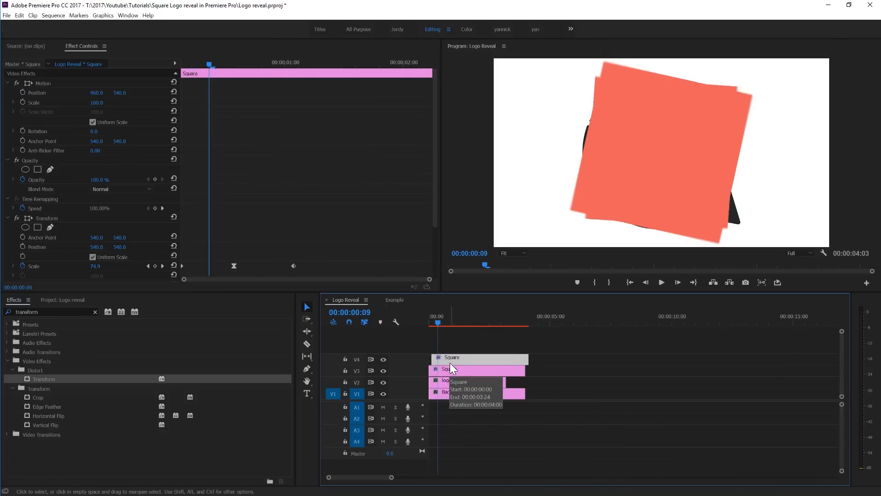
{"action": "left_click_drag", "start_coordinate": [433, 166], "coordinate": [436, 234]}
{"action": "left_click", "coordinate": [448, 359]}
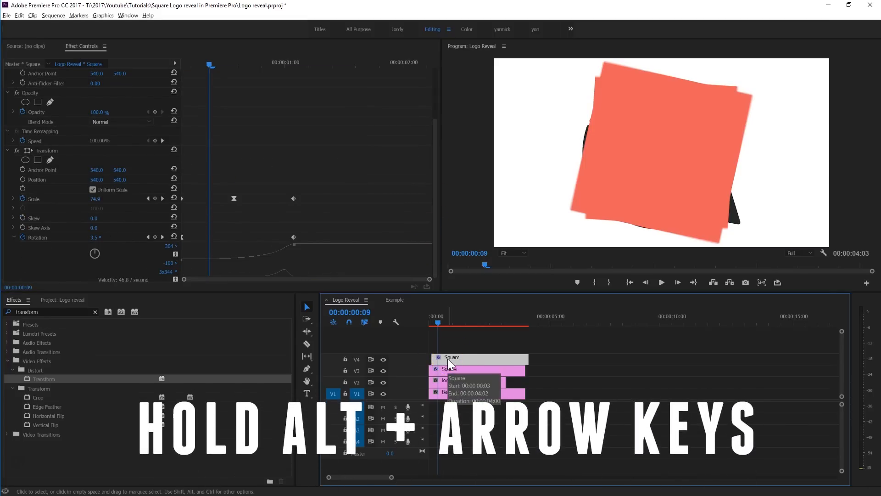
{"action": "key", "text": "alt+Right"}
{"action": "key", "text": "alt+Right"}
{"action": "key", "text": "alt+Right"}
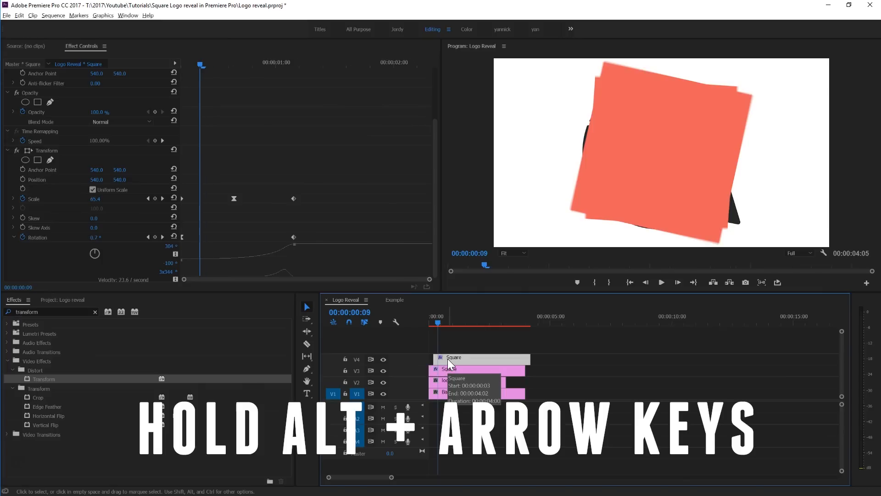
{"action": "key", "text": "alt+Left"}
{"action": "key", "text": "alt+Left"}
{"action": "key", "text": "alt+Left"}
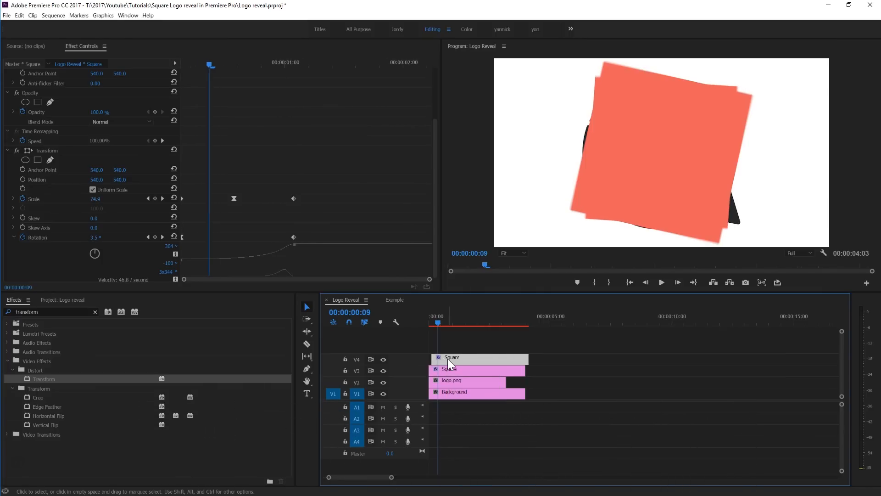
{"action": "left_click", "coordinate": [448, 359]}
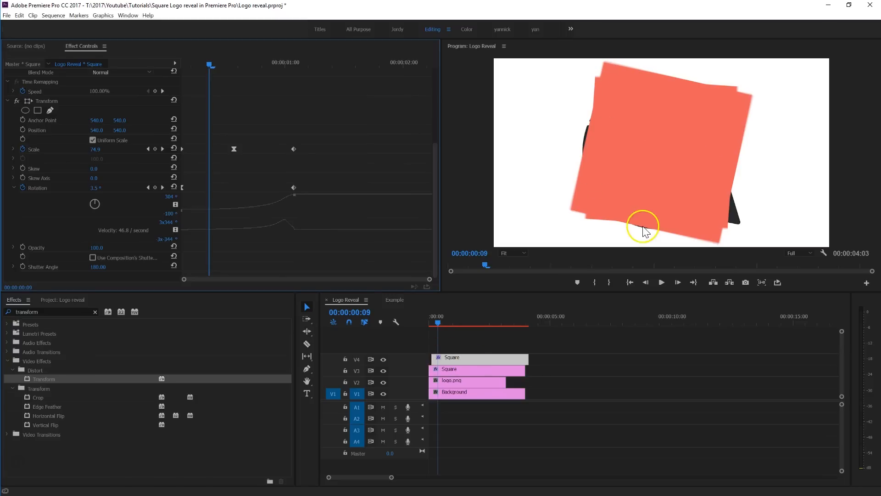
- Find the Track Matte Key effect by searching for "track" and apply it to the Square clip on V3
{"action": "left_click", "coordinate": [48, 309]}
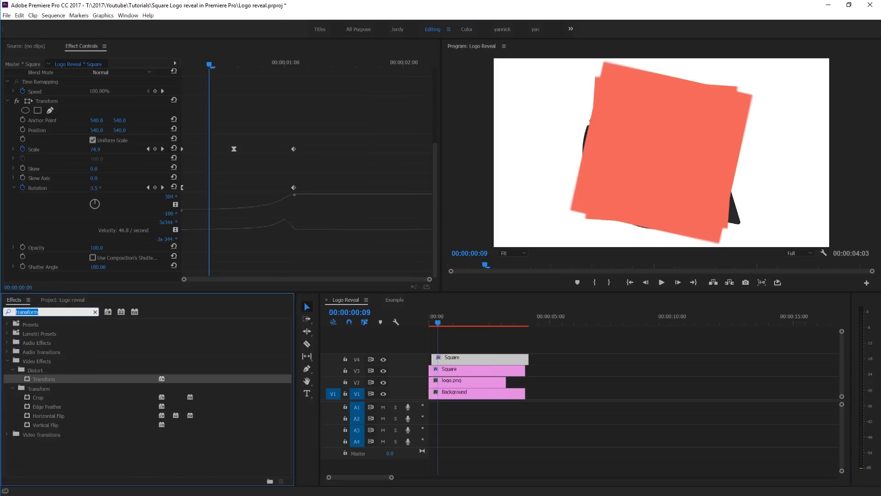
{"action": "type", "text": "track"}
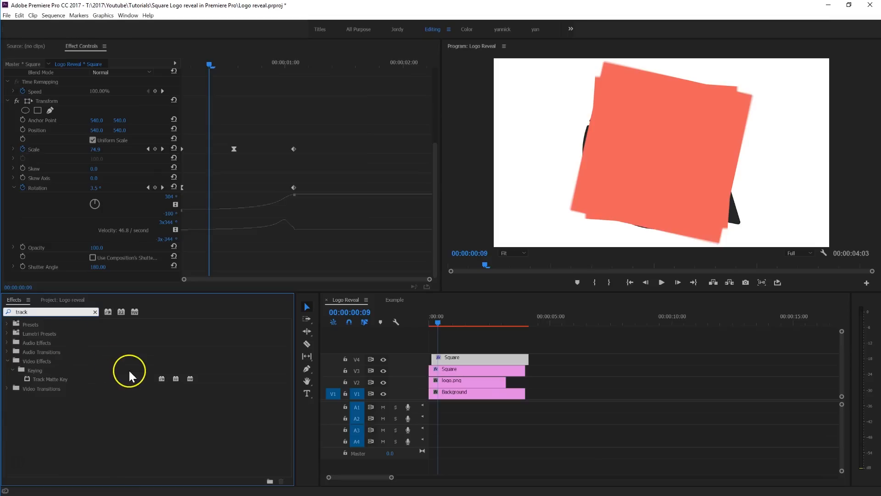
{"action": "left_click_drag", "start_coordinate": [46, 382], "coordinate": [488, 369]}
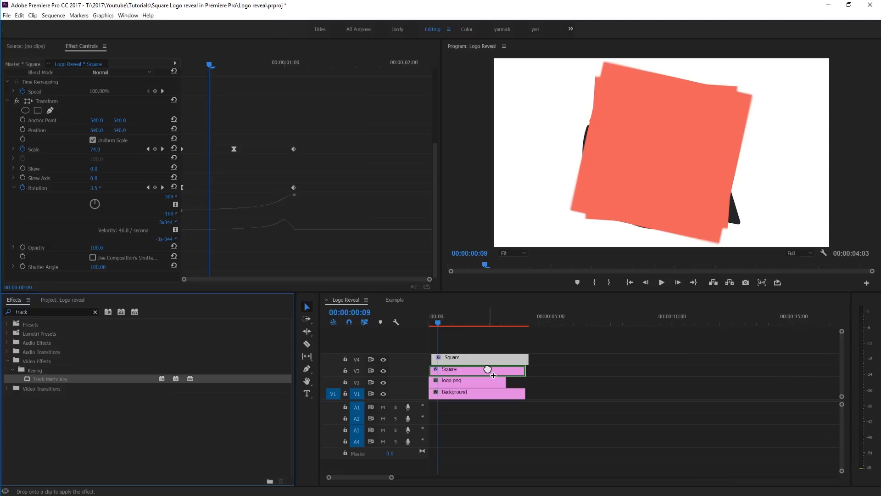
{"action": "left_click", "coordinate": [488, 368]}
- Set the Track Matte Key's Matte to Video 4 and turn on Reverse for the V3 Square clip
{"action": "left_click_drag", "start_coordinate": [432, 171], "coordinate": [429, 253]}
{"action": "left_click", "coordinate": [7, 278]}
{"action": "scroll", "coordinate": [109, 278], "scroll_direction": "down", "scroll_amount": 2}
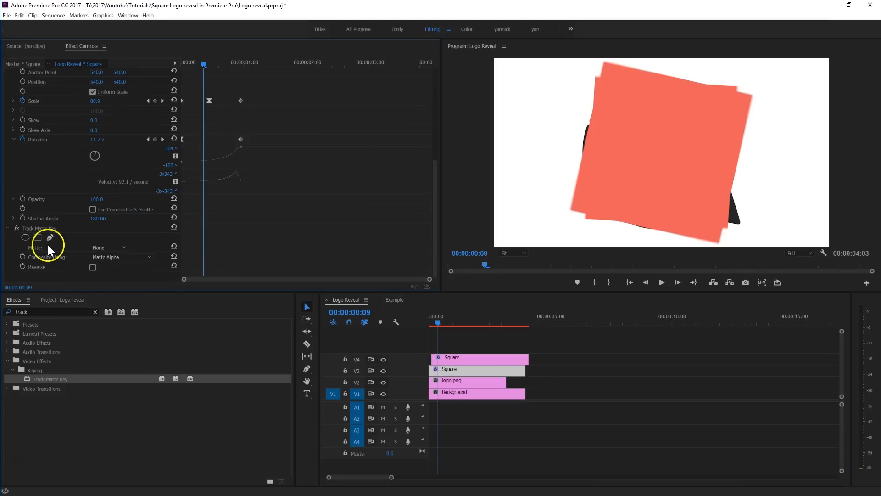
{"action": "left_click", "coordinate": [97, 248]}
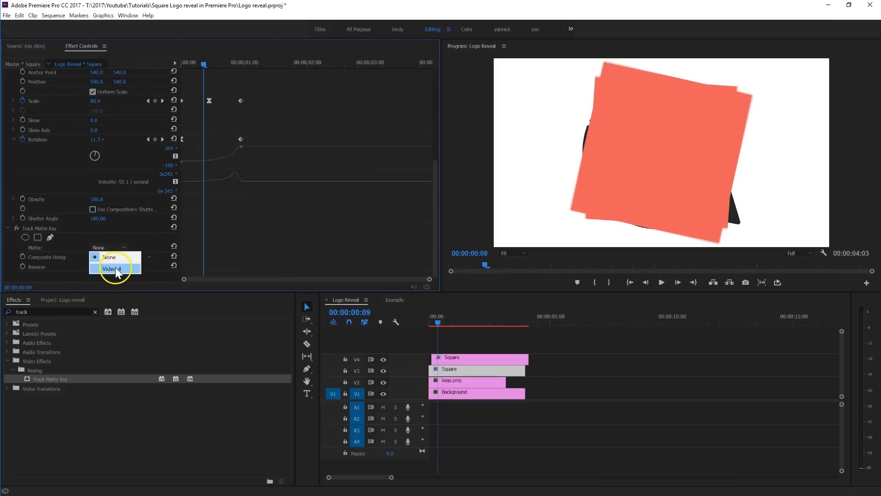
{"action": "left_click", "coordinate": [115, 268]}
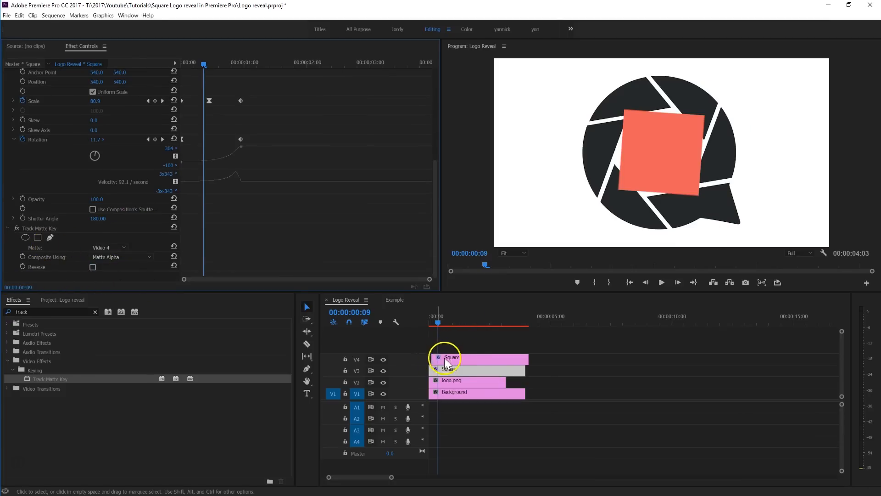
{"action": "left_click", "coordinate": [93, 268]}
- Move the first Scale keyframe of the V4 Square clip slightly later and place the playhead at 00:00:00:05
{"action": "left_click_drag", "start_coordinate": [440, 319], "coordinate": [440, 321]}
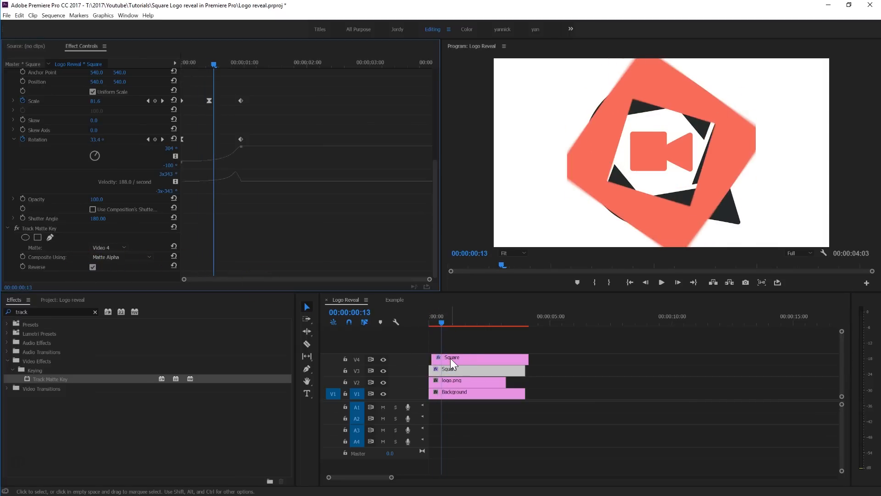
{"action": "left_click", "coordinate": [450, 358]}
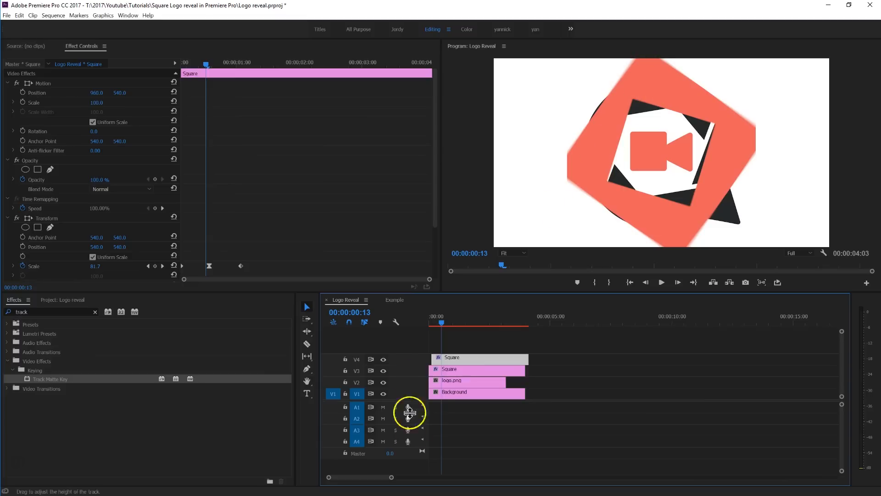
{"action": "left_click", "coordinate": [444, 371]}
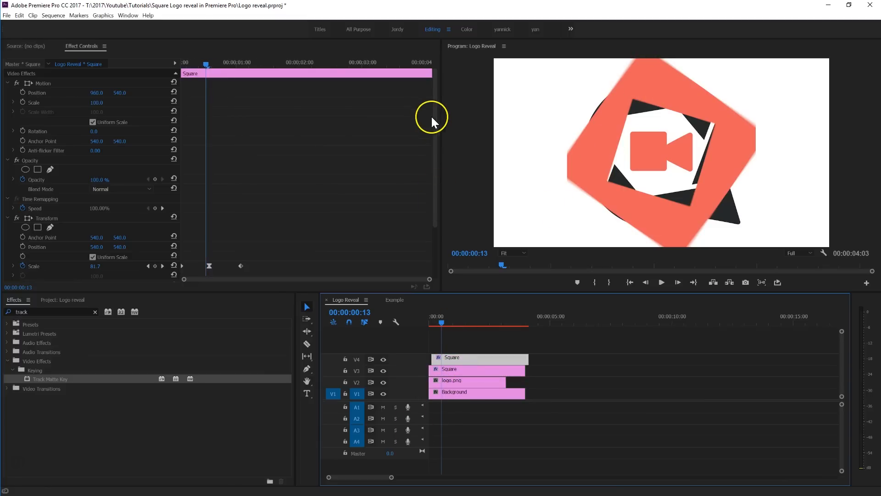
{"action": "left_click_drag", "start_coordinate": [431, 116], "coordinate": [428, 164]}
{"action": "left_click_drag", "start_coordinate": [449, 325], "coordinate": [435, 319]}
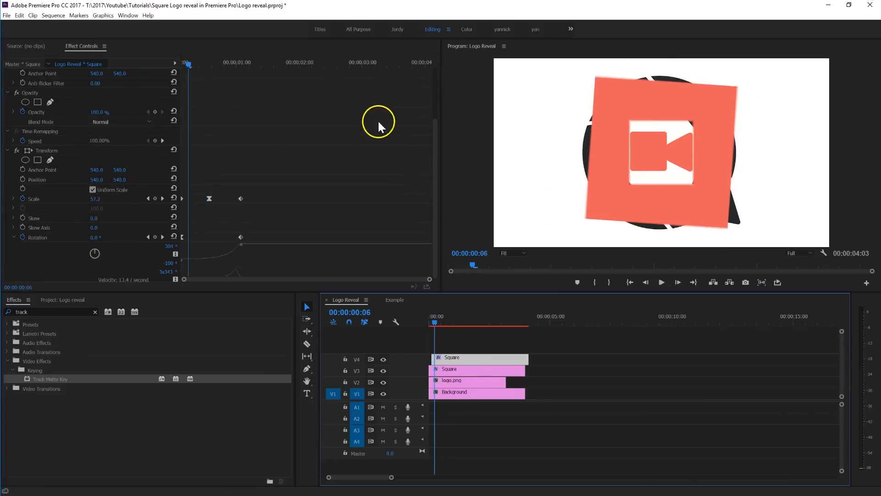
{"action": "scroll", "coordinate": [437, 137], "scroll_direction": "down", "scroll_amount": 2}
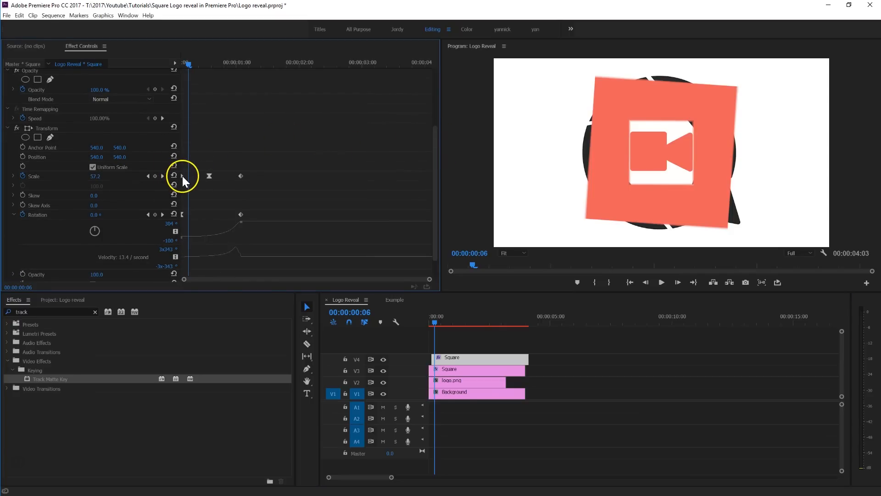
{"action": "left_click_drag", "start_coordinate": [183, 176], "coordinate": [184, 176]}
{"action": "left_click_drag", "start_coordinate": [188, 63], "coordinate": [185, 63]}
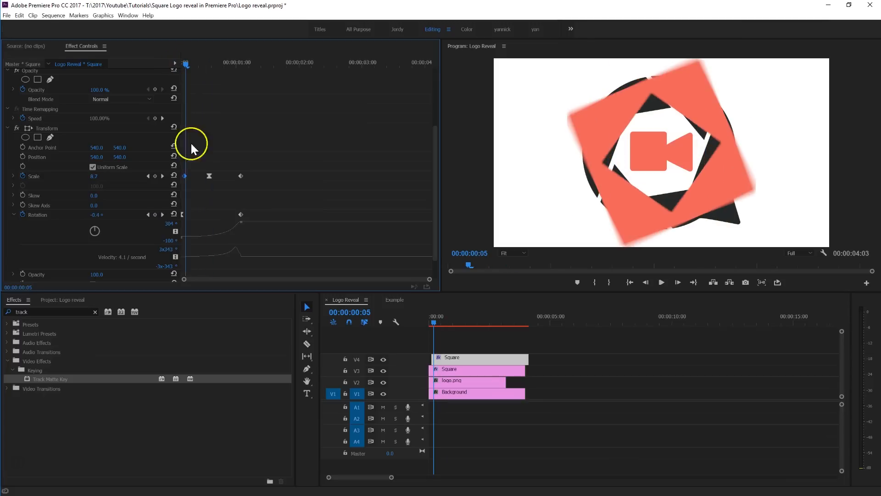
- Apply Ease Out to the V4 Square's first Scale keyframe and lengthen its outgoing handle in the curve graph
{"action": "right_click", "coordinate": [185, 177]}
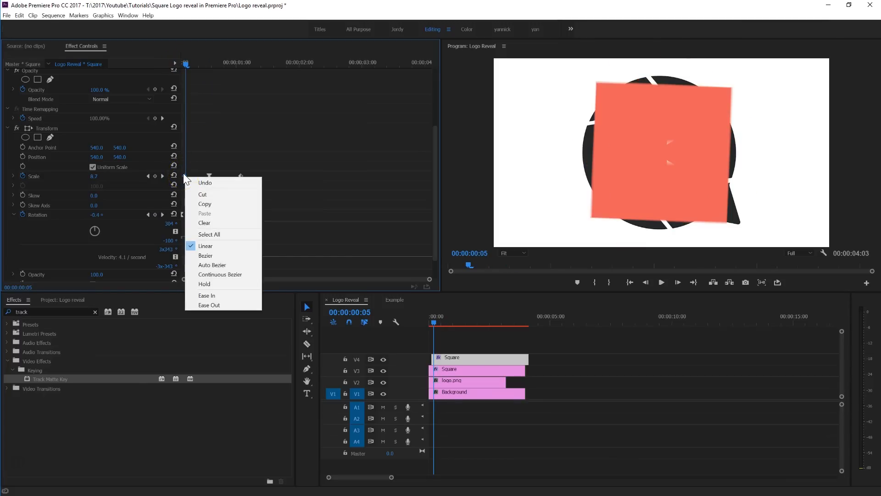
{"action": "left_click", "coordinate": [225, 305]}
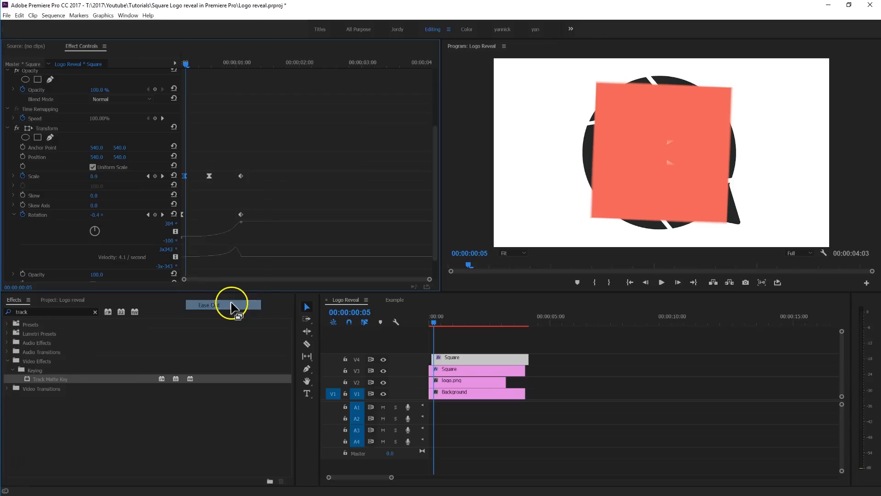
{"action": "left_click", "coordinate": [13, 176]}
{"action": "left_click_drag", "start_coordinate": [189, 194], "coordinate": [196, 194]}
{"action": "key", "text": "space"}
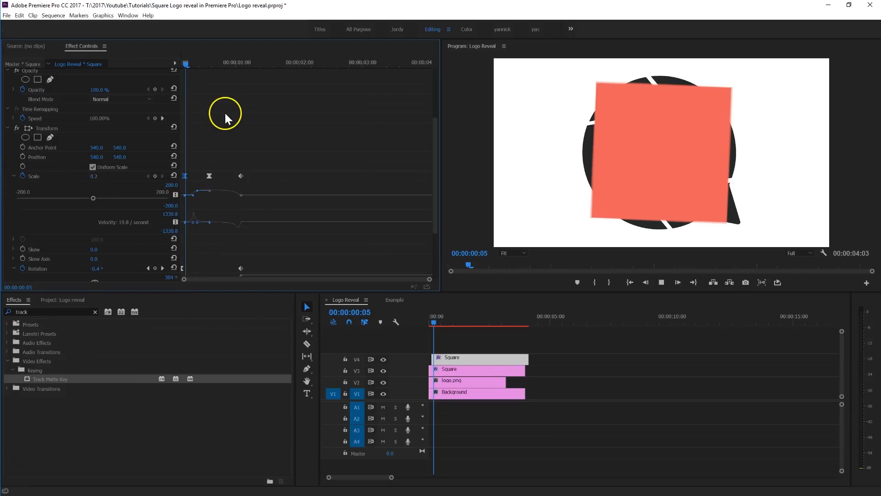
{"action": "key", "text": "Home"}
- Try moving the V4 Square's second and last Scale keyframes slightly later and replay the reveal
{"action": "left_click_drag", "start_coordinate": [241, 175], "coordinate": [213, 176]}
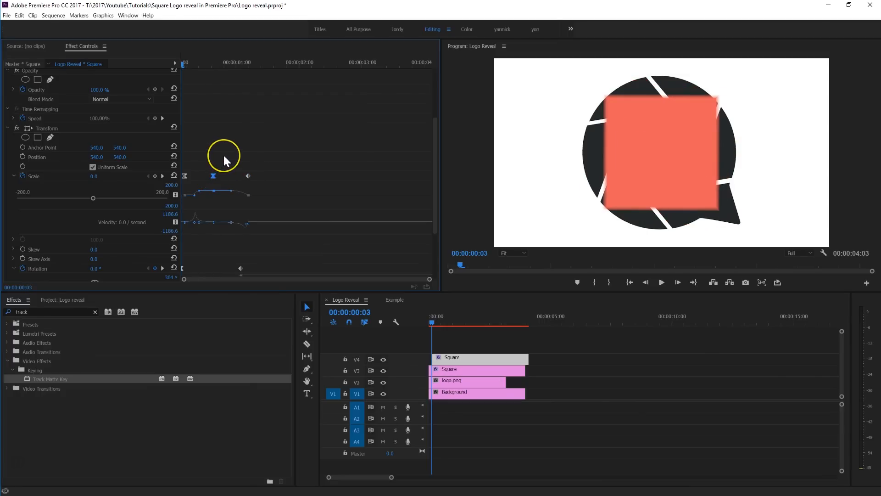
{"action": "key", "text": "space"}
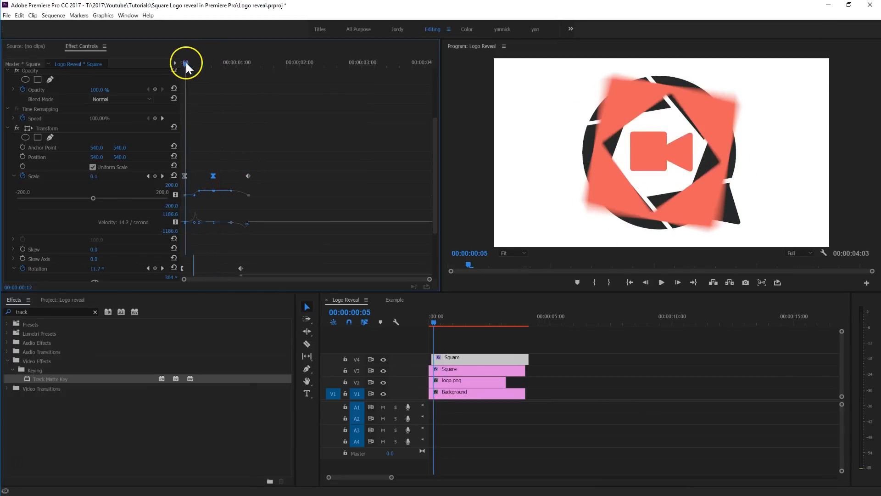
{"action": "left_click", "coordinate": [185, 63]}
{"action": "key", "text": "space"}
{"action": "left_click", "coordinate": [182, 73]}
{"action": "key", "text": "space"}
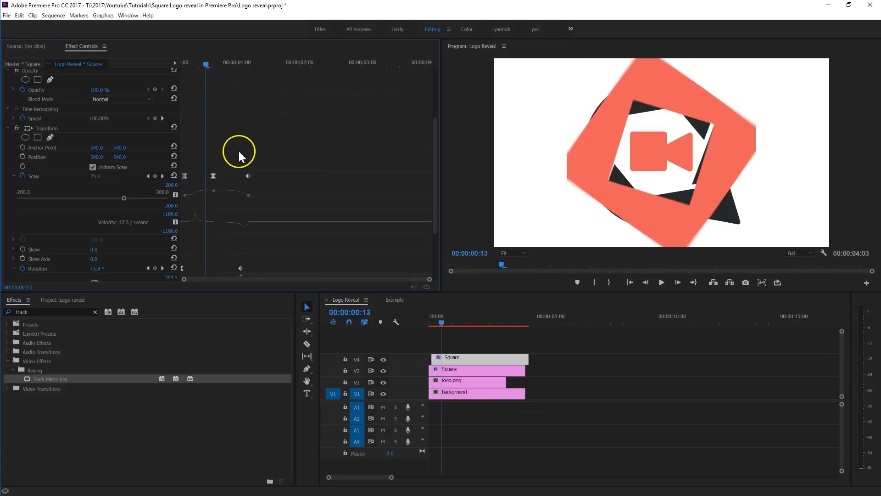
- Move the V4 Square's second Scale keyframe slightly earlier and its last Scale keyframe to 00:00:00:21
{"action": "left_click_drag", "start_coordinate": [213, 175], "coordinate": [208, 175]}
{"action": "left_click_drag", "start_coordinate": [247, 175], "coordinate": [230, 174]}
{"action": "left_click_drag", "start_coordinate": [221, 62], "coordinate": [227, 64]}
{"action": "left_click_drag", "start_coordinate": [229, 176], "coordinate": [226, 176]}
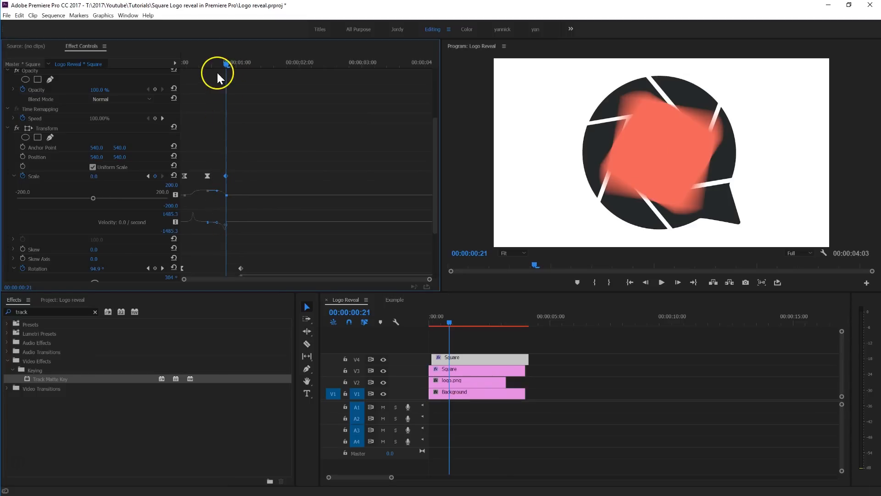
{"action": "mouse_move", "coordinate": [226, 64]}
{"action": "left_mouse_down"}
{"action": "mouse_move", "coordinate": [199, 64]}
{"action": "mouse_move", "coordinate": [225, 62]}
{"action": "left_mouse_up"}
- Increase the Scale value at the V4 Square's second keyframe and play back the reveal
{"action": "left_click_drag", "start_coordinate": [222, 65], "coordinate": [202, 76]}
{"action": "left_click_drag", "start_coordinate": [95, 176], "coordinate": [296, 150]}
{"action": "key", "text": "space"}
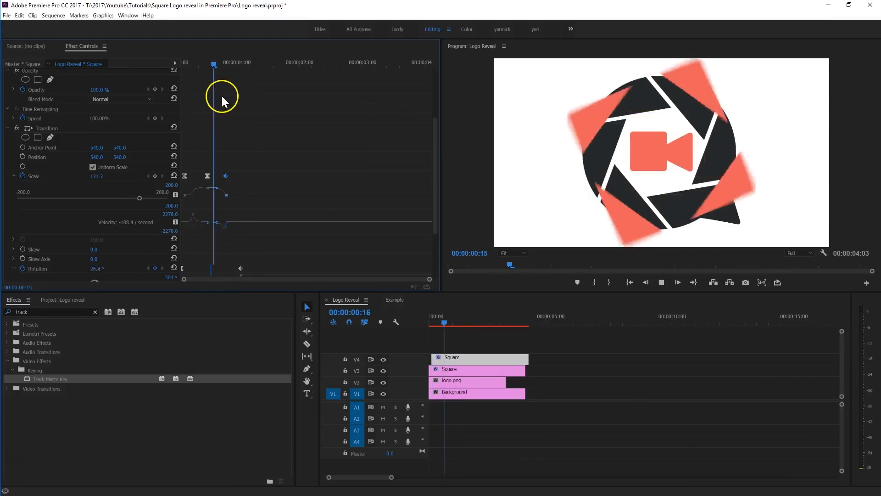
{"action": "key", "text": "space"}
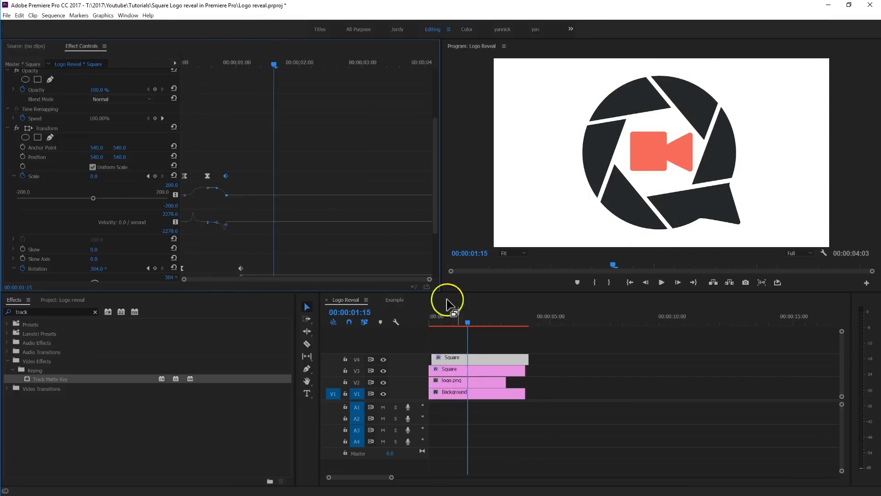
- Play the Example sequence from the start for reference, then return to the Logo Reveal sequence
{"action": "left_click", "coordinate": [390, 301]}
{"action": "key", "text": "Home"}
{"action": "key", "text": "space"}
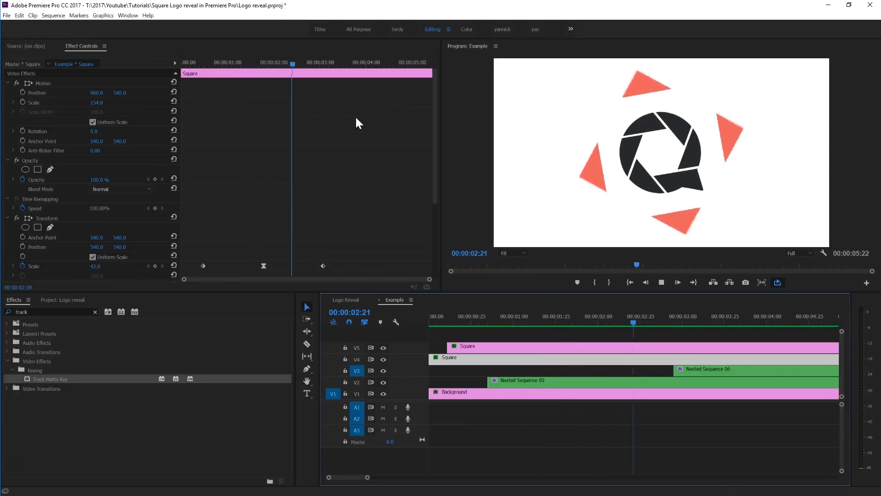
{"action": "key", "text": "space"}
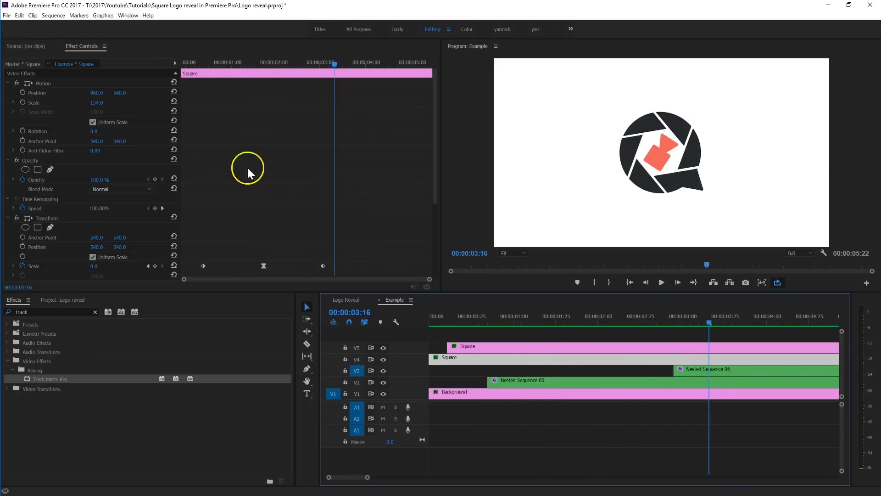
{"action": "left_click", "coordinate": [361, 301]}
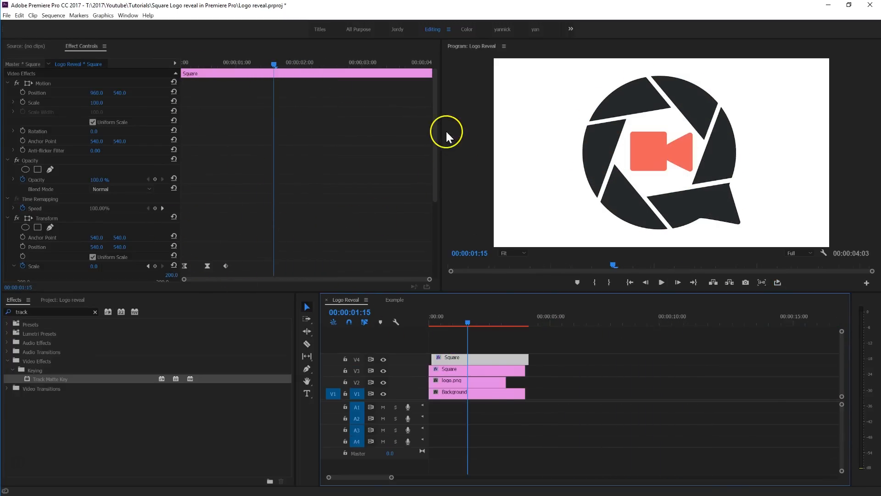
- Deselect all clips and play the Logo Reveal sequence from the start
{"action": "left_click_drag", "start_coordinate": [435, 117], "coordinate": [432, 189]}
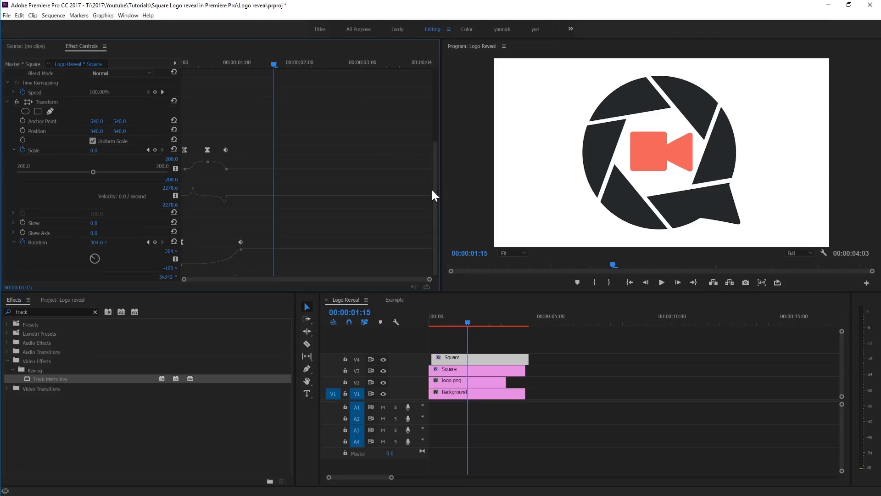
{"action": "left_click", "coordinate": [465, 323]}
{"action": "key", "text": "Home"}
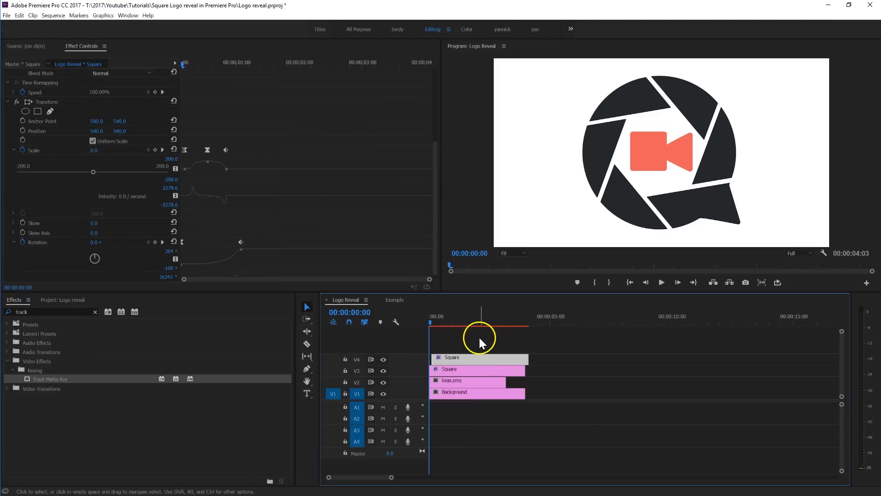
{"action": "left_click", "coordinate": [479, 338]}
{"action": "key", "text": "space"}
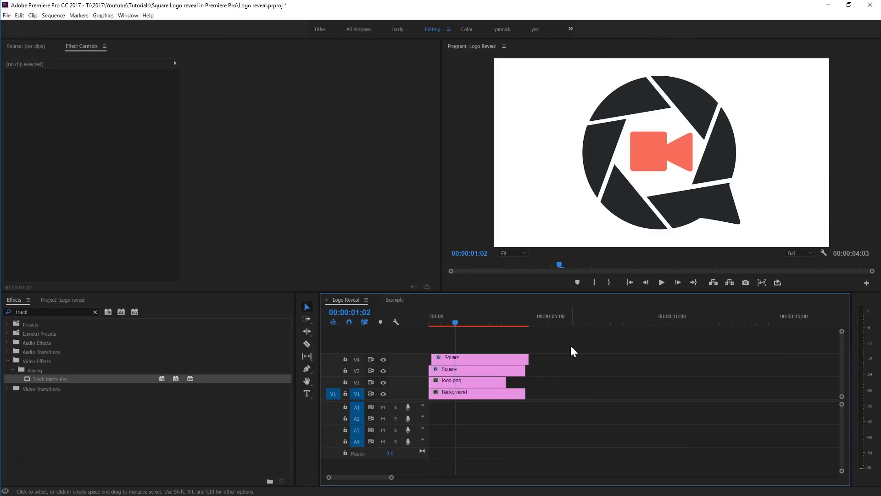
- At 00:00:00:12, set the logo.png clip's Motion Scale to 82
{"action": "mouse_move", "coordinate": [448, 321]}
{"action": "left_mouse_down"}
{"action": "mouse_move", "coordinate": [434, 321]}
{"action": "mouse_move", "coordinate": [441, 321]}
{"action": "left_mouse_up"}
{"action": "left_click", "coordinate": [448, 384]}
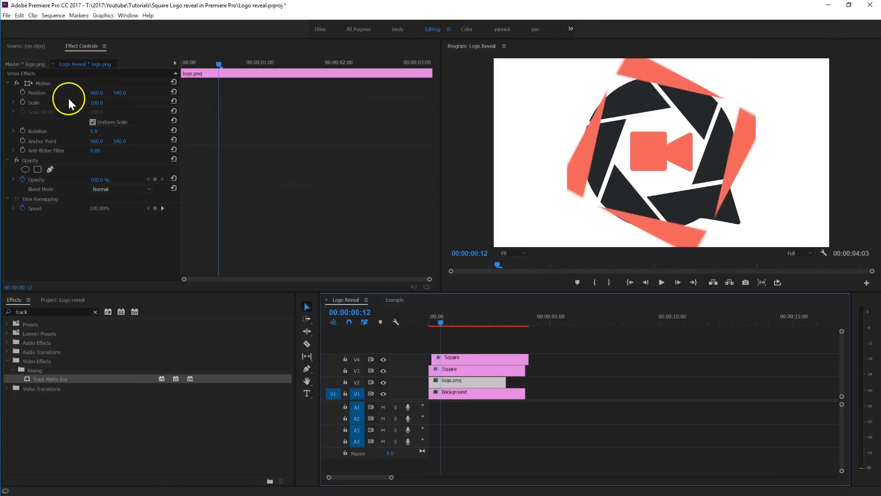
{"action": "left_click_drag", "start_coordinate": [96, 103], "coordinate": [86, 102]}
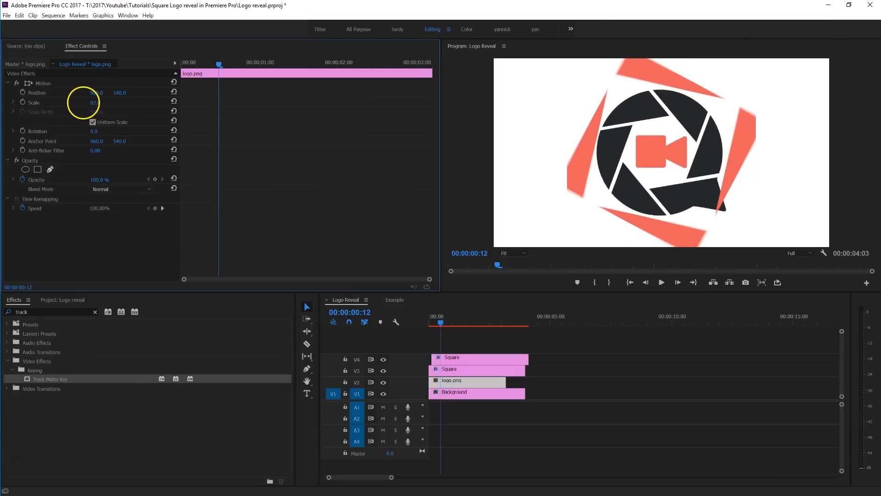
- Find the Transform effect under Distort and apply it to the logo.png clip
{"action": "left_click", "coordinate": [51, 311]}
{"action": "type", "text": "trans"}
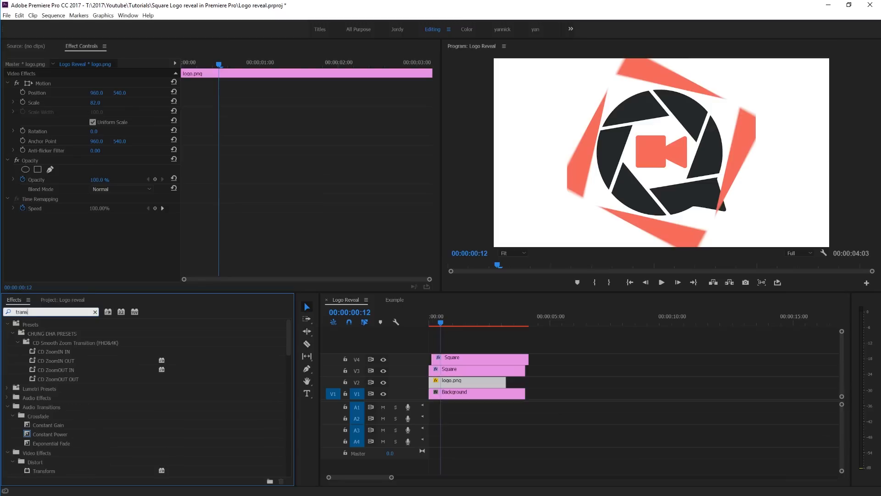
{"action": "type", "text": "f"}
{"action": "left_click_drag", "start_coordinate": [42, 379], "coordinate": [473, 381]}
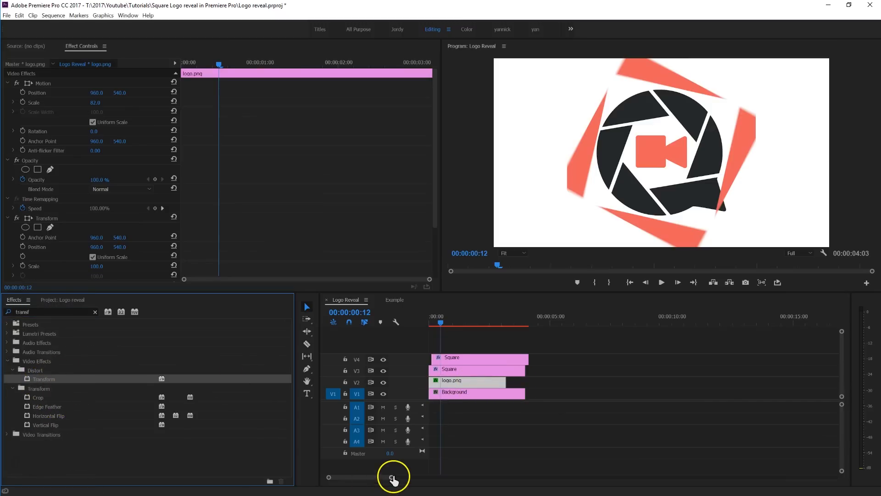
- Trim the start of the logo.png clip on V2 to 00:00:00:06 and play back the reveal
{"action": "left_click_drag", "start_coordinate": [391, 477], "coordinate": [381, 479]}
{"action": "double_click", "coordinate": [417, 379]}
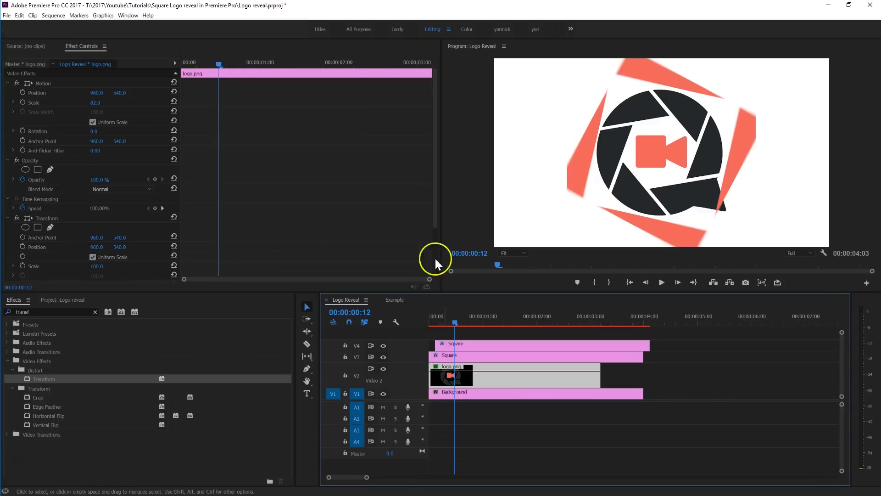
{"action": "left_click", "coordinate": [433, 323]}
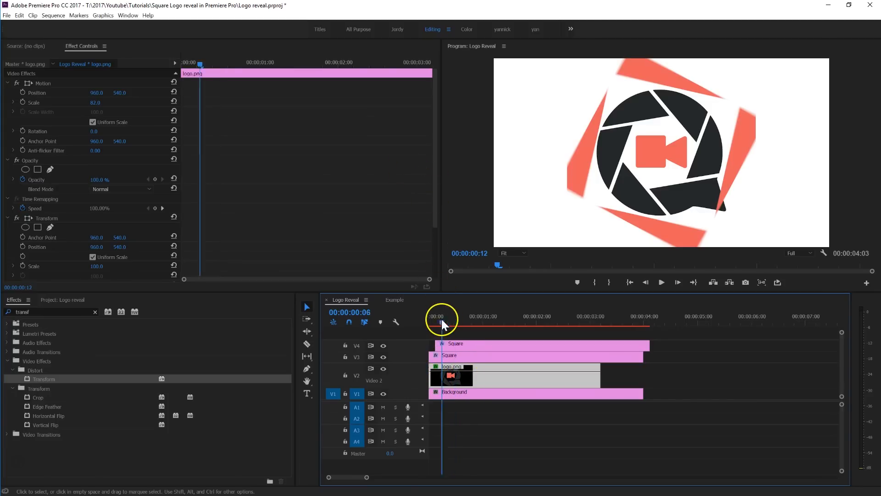
{"action": "left_click_drag", "start_coordinate": [435, 322], "coordinate": [442, 321]}
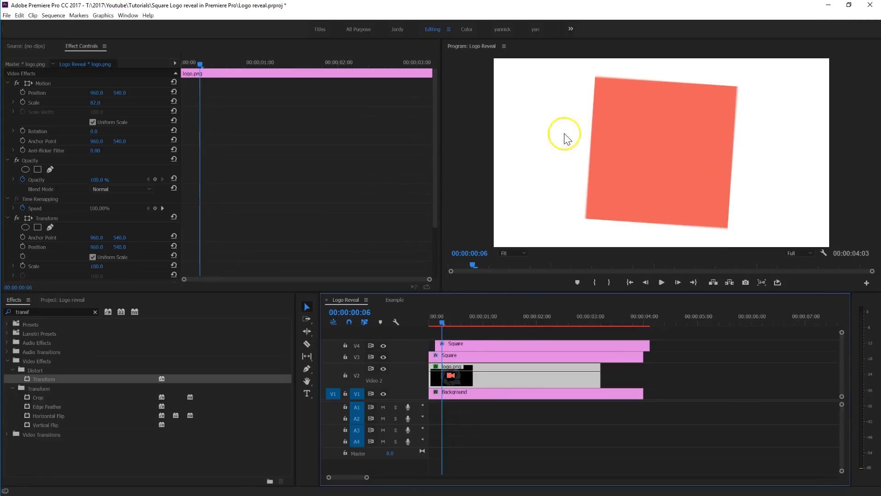
{"action": "left_click_drag", "start_coordinate": [434, 374], "coordinate": [443, 374]}
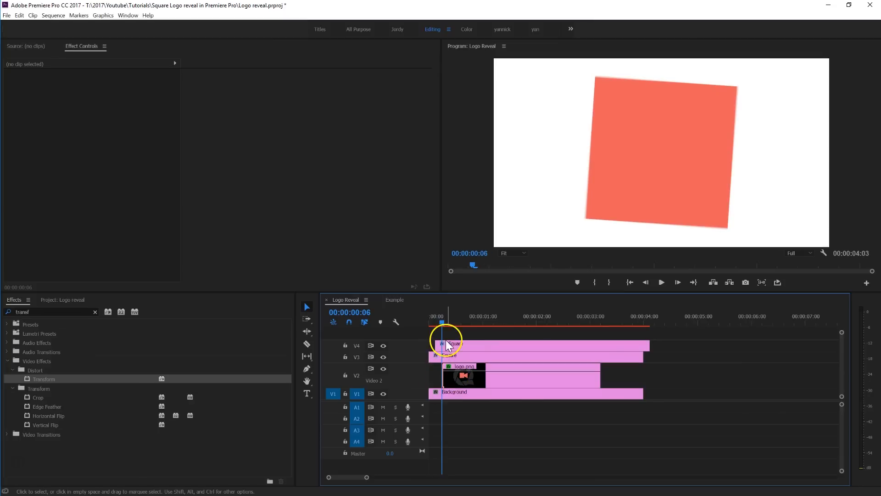
{"action": "left_click", "coordinate": [424, 318]}
{"action": "key", "text": "space"}
{"action": "key", "text": "space"}
{"action": "left_click", "coordinate": [439, 317]}
{"action": "left_click_drag", "start_coordinate": [439, 318], "coordinate": [444, 319]}
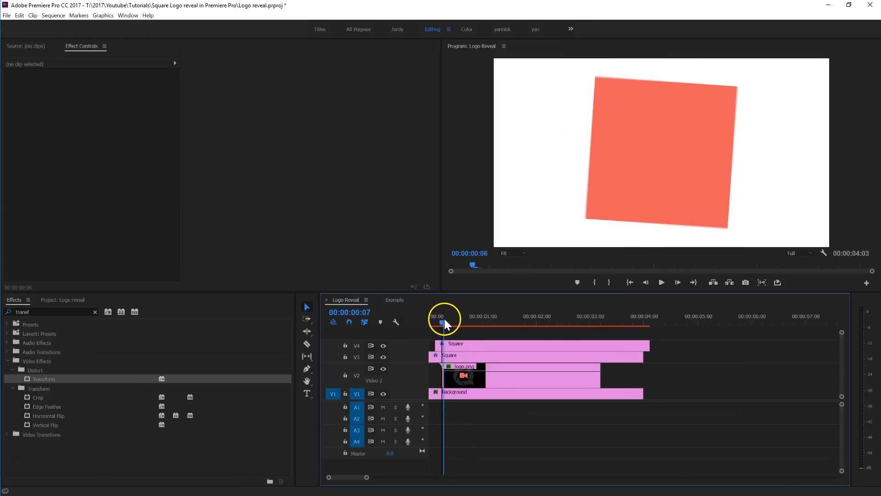
- Keyframe the logo.png clip's Transform Scale at 71 at the clip's start, 00:00:00:06
{"action": "left_click", "coordinate": [459, 386]}
{"action": "scroll", "coordinate": [381, 182], "scroll_direction": "down", "scroll_amount": 3}
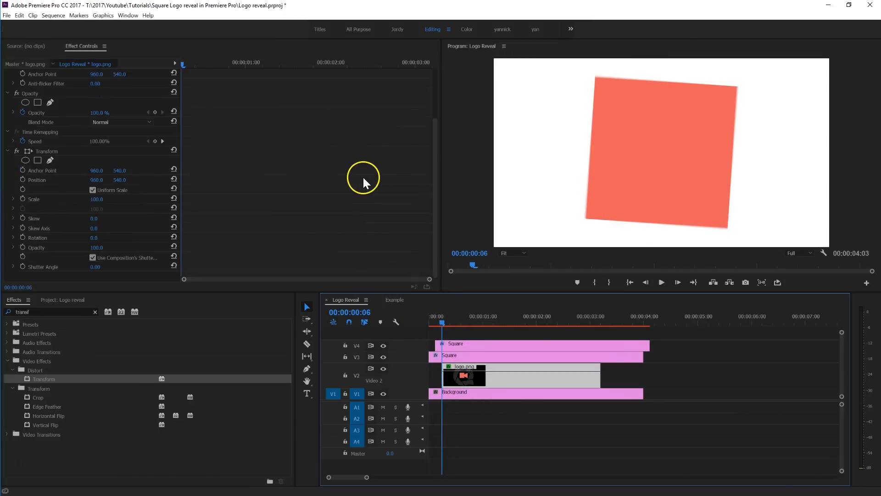
{"action": "mouse_move", "coordinate": [442, 319]}
{"action": "left_mouse_down"}
{"action": "mouse_move", "coordinate": [453, 318]}
{"action": "mouse_move", "coordinate": [442, 318]}
{"action": "left_mouse_up"}
{"action": "left_click", "coordinate": [22, 200]}
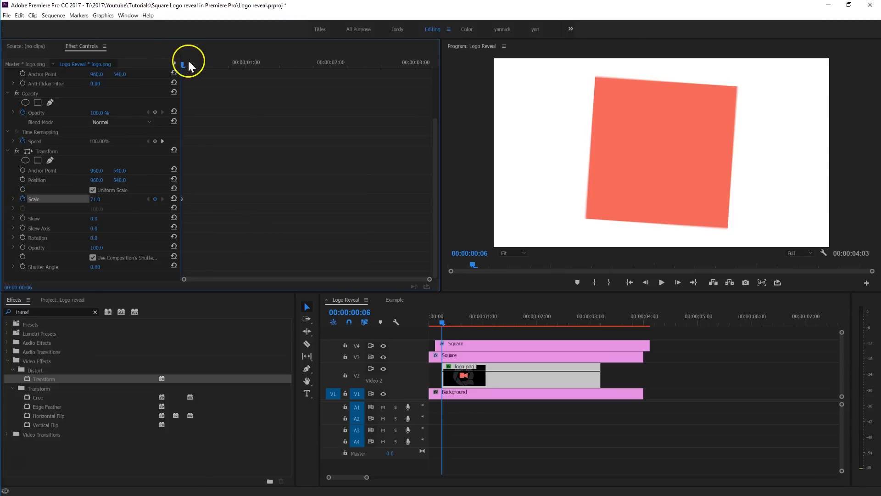
- Add a Transform Scale keyframe of 100 at 00:00:00:11 with Ease In and play back the logo animation
{"action": "left_click_drag", "start_coordinate": [179, 67], "coordinate": [198, 69]}
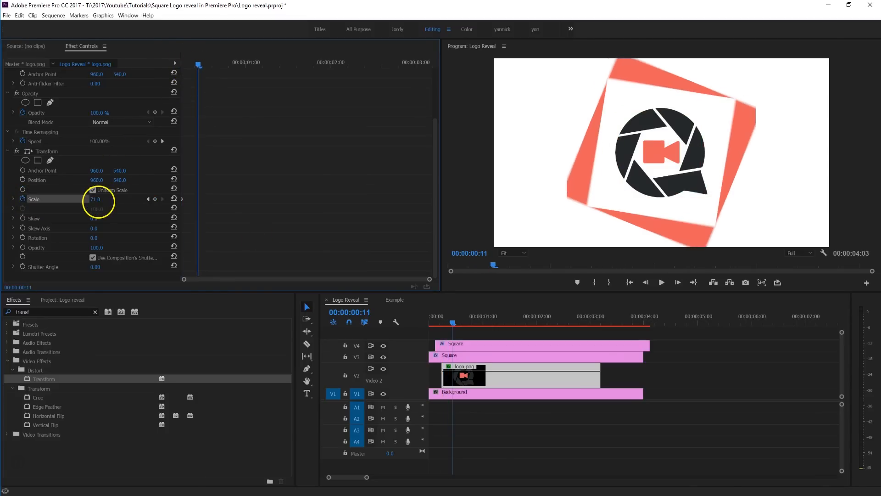
{"action": "type", "text": "100"}
{"action": "key", "text": "Return"}
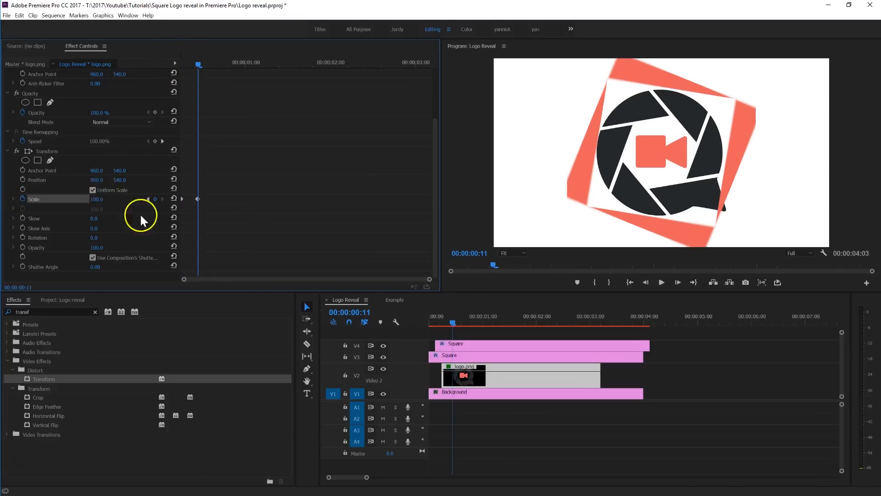
{"action": "right_click", "coordinate": [198, 197]}
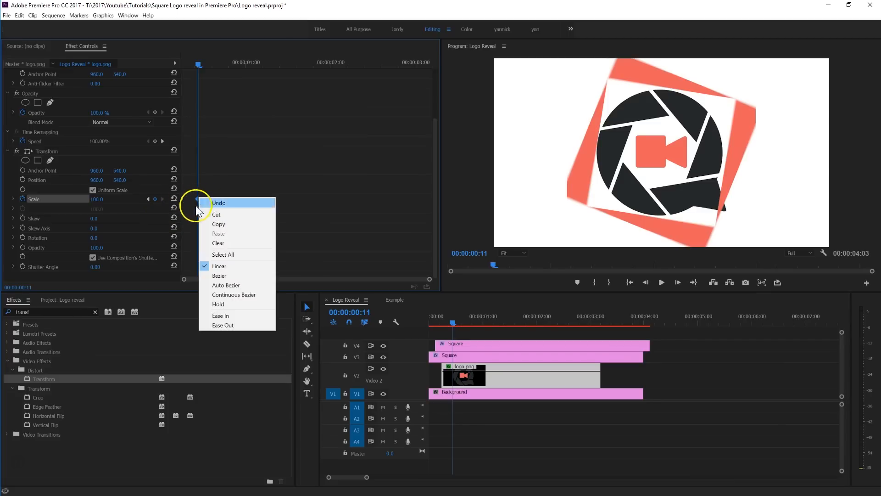
{"action": "left_click", "coordinate": [254, 315]}
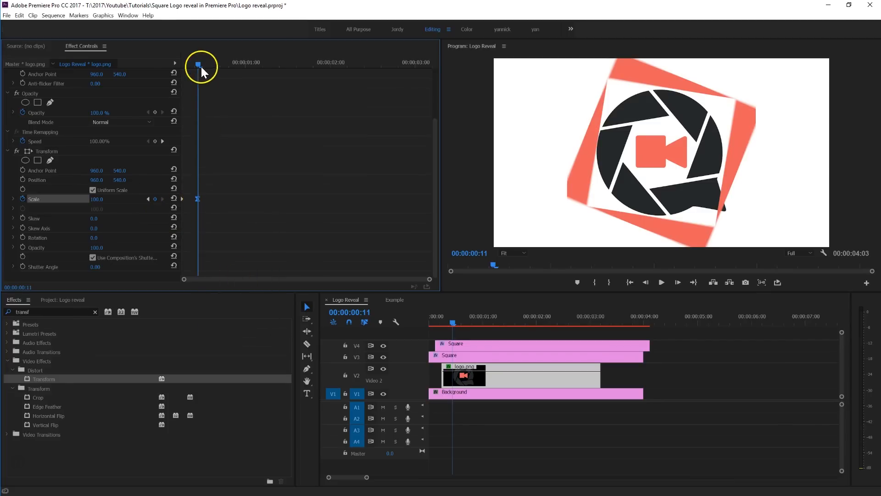
{"action": "left_click_drag", "start_coordinate": [201, 67], "coordinate": [183, 67]}
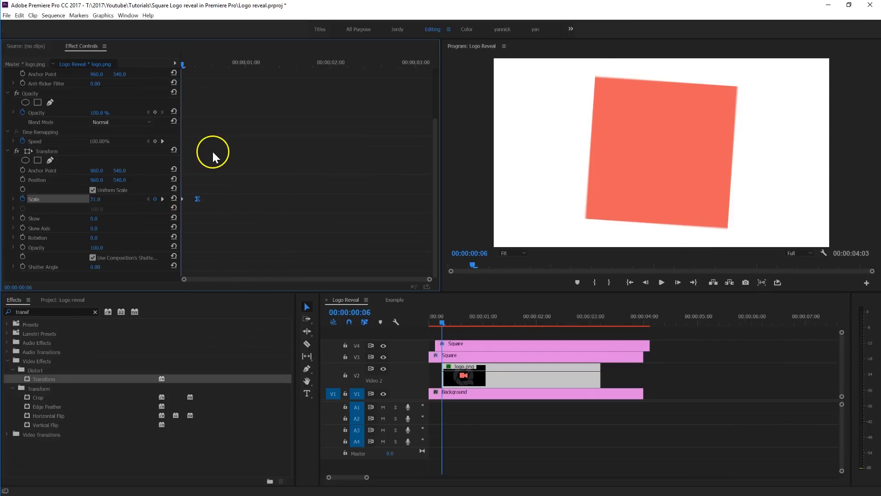
{"action": "key", "text": "space"}
{"action": "key", "text": "space"}
- Strengthen the logo's Transform Scale easing on the velocity graph, move its last keyframe slightly later and play back the result
{"action": "left_click_drag", "start_coordinate": [202, 66], "coordinate": [180, 66]}
{"action": "left_click", "coordinate": [13, 200]}
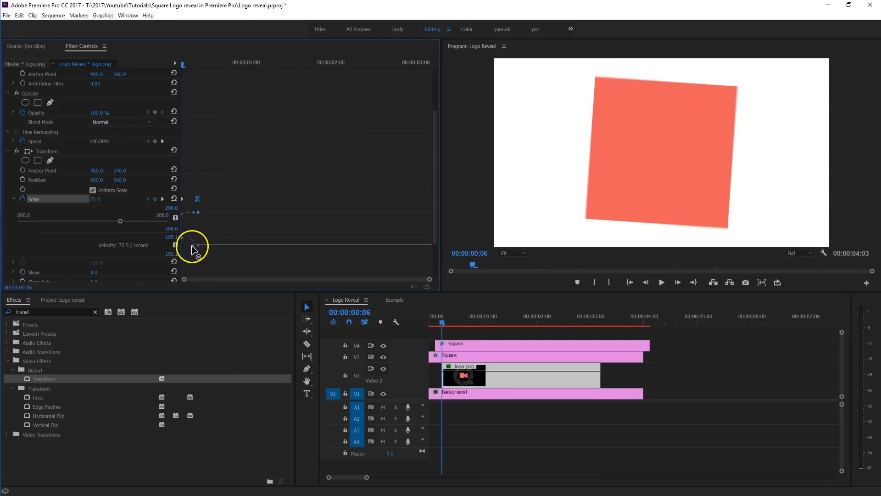
{"action": "left_click_drag", "start_coordinate": [192, 247], "coordinate": [198, 104]}
{"action": "key", "text": "space"}
{"action": "key", "text": "space"}
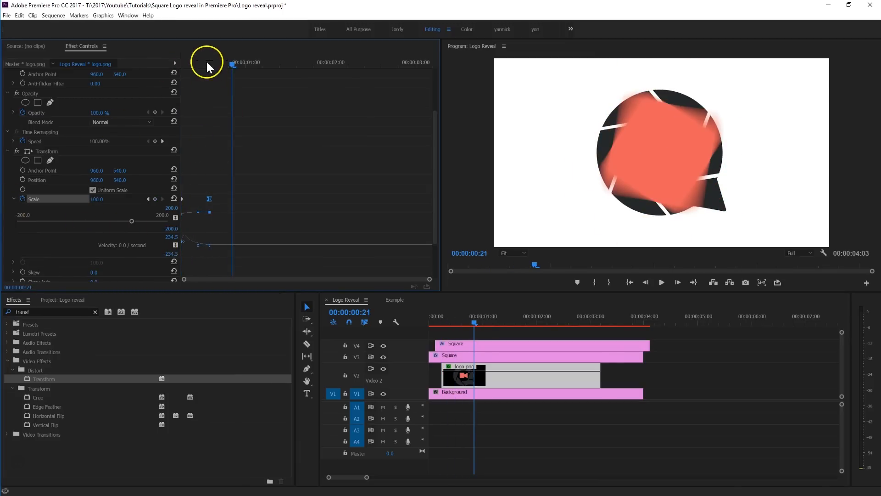
{"action": "key", "text": "Up"}
{"action": "key", "text": "space"}
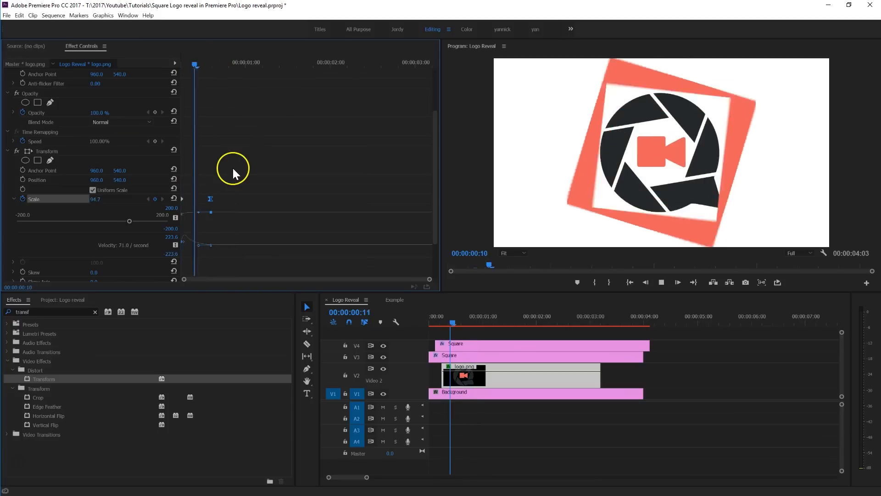
{"action": "key", "text": "Up"}
{"action": "left_click_drag", "start_coordinate": [207, 67], "coordinate": [127, 77]}
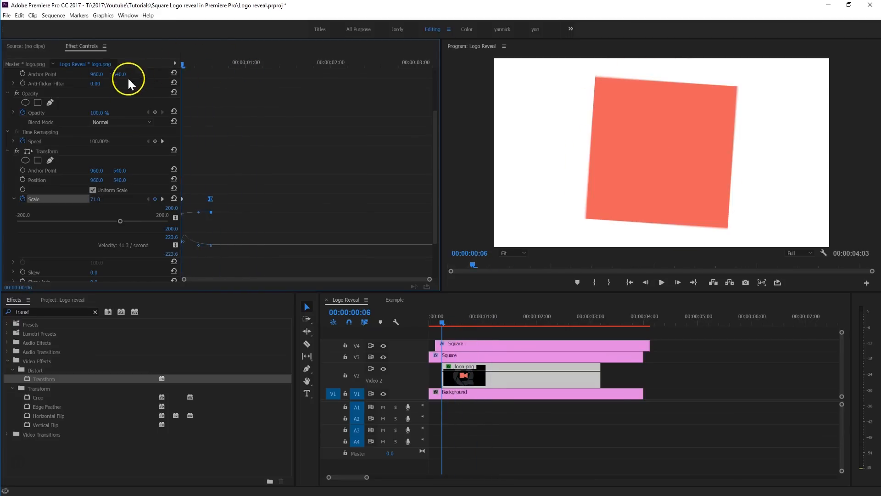
- Animate the logo's Transform Rotation from -33 at the clip's start to 0 shortly after 00:00:01:00
{"action": "left_click_drag", "start_coordinate": [436, 138], "coordinate": [430, 219]}
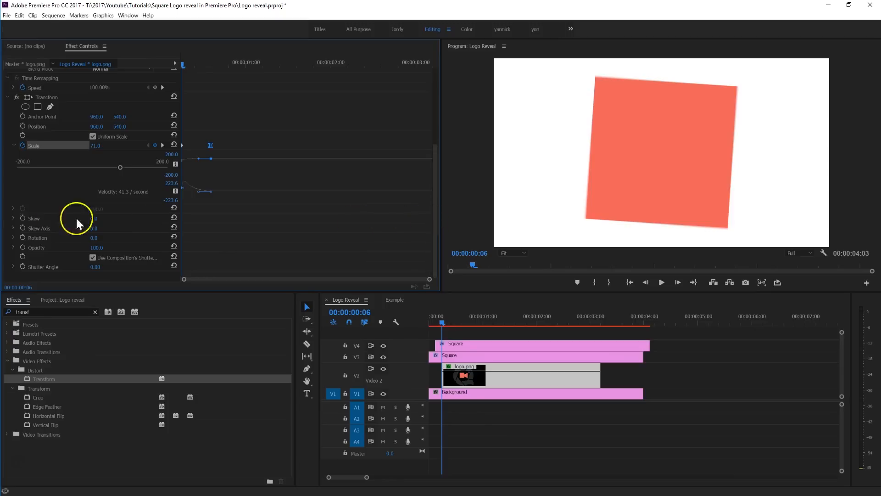
{"action": "left_click_drag", "start_coordinate": [180, 58], "coordinate": [164, 73]}
{"action": "left_click", "coordinate": [22, 237]}
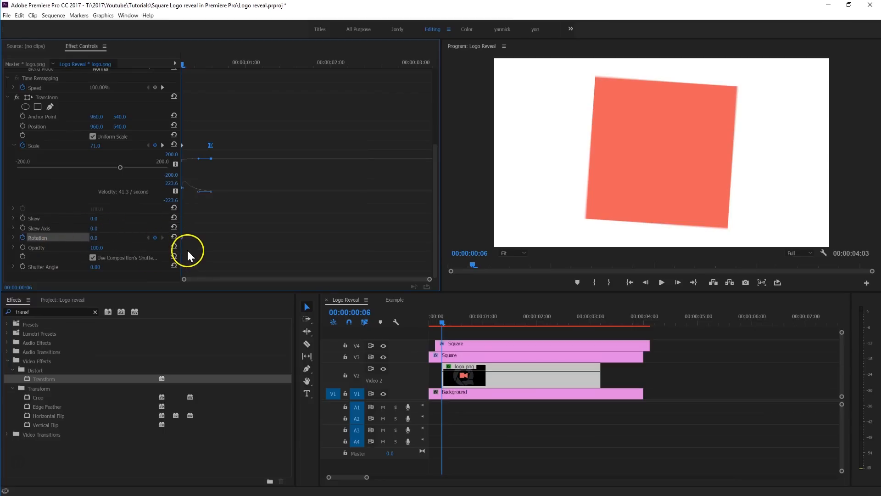
{"action": "left_click", "coordinate": [182, 238]}
{"action": "left_click_drag", "start_coordinate": [181, 238], "coordinate": [209, 230]}
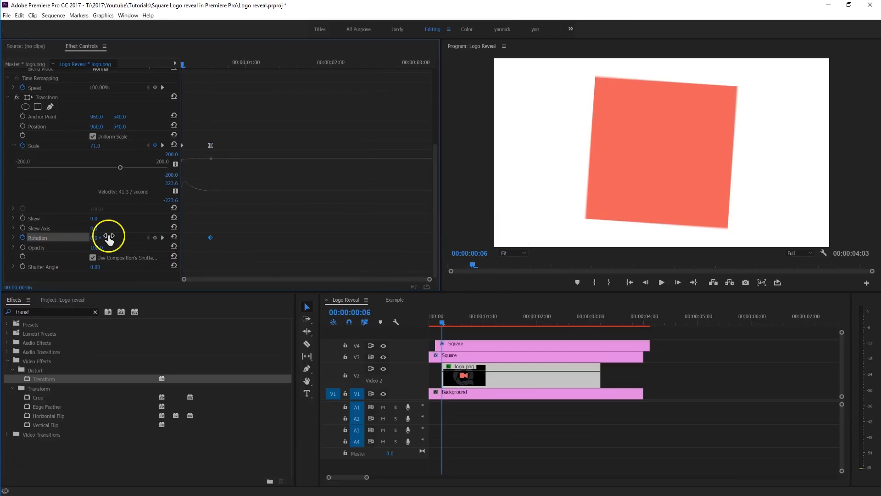
{"action": "mouse_move", "coordinate": [98, 239]}
{"action": "left_mouse_down"}
{"action": "mouse_move", "coordinate": [79, 240]}
{"action": "mouse_move", "coordinate": [110, 237]}
{"action": "left_mouse_up"}
{"action": "left_click_drag", "start_coordinate": [186, 61], "coordinate": [213, 68]}
{"action": "left_click_drag", "start_coordinate": [210, 237], "coordinate": [265, 244]}
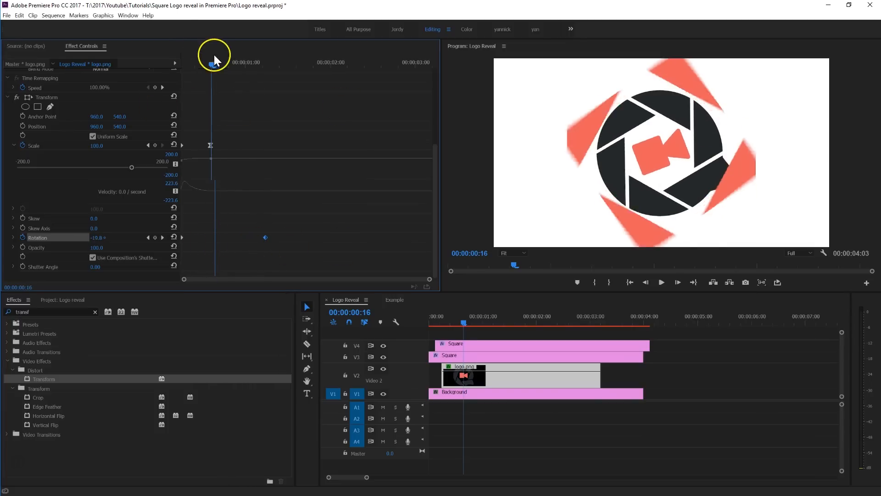
- Play back the logo's rotation, apply Ease In to its last Rotation keyframe and replay
{"action": "left_click_drag", "start_coordinate": [214, 59], "coordinate": [164, 78]}
{"action": "key", "text": "space"}
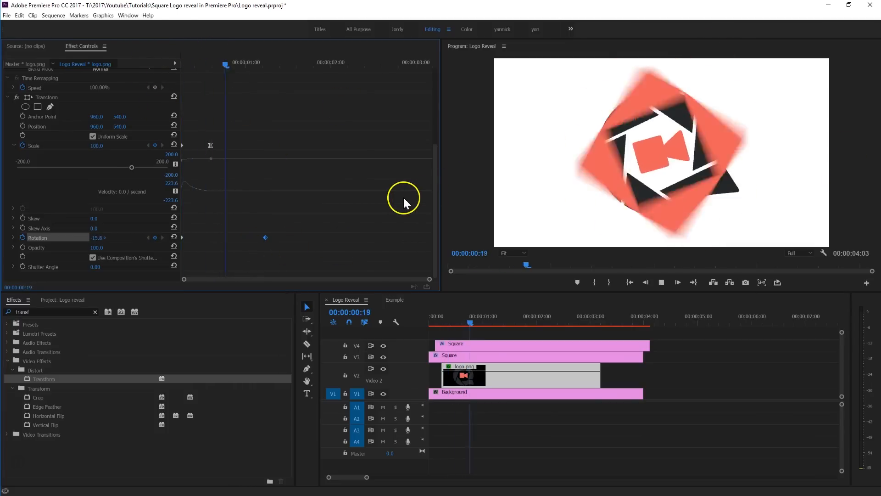
{"action": "key", "text": "space"}
{"action": "right_click", "coordinate": [268, 238]}
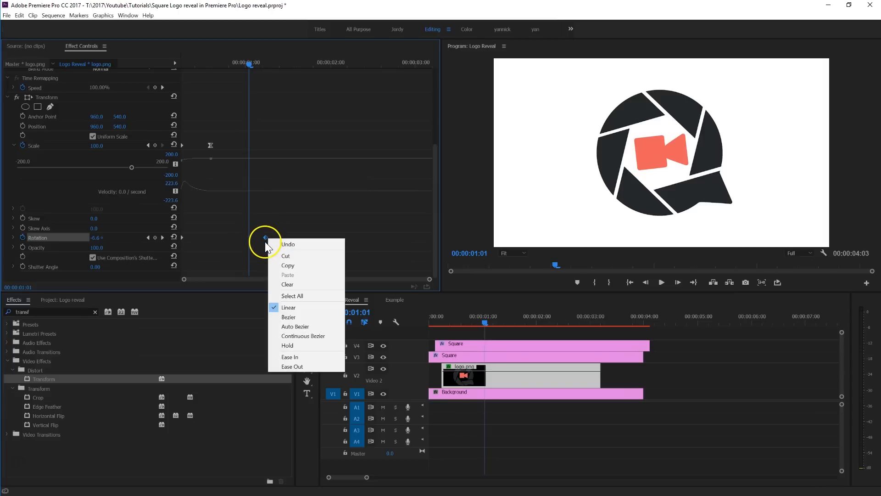
{"action": "left_click", "coordinate": [312, 357]}
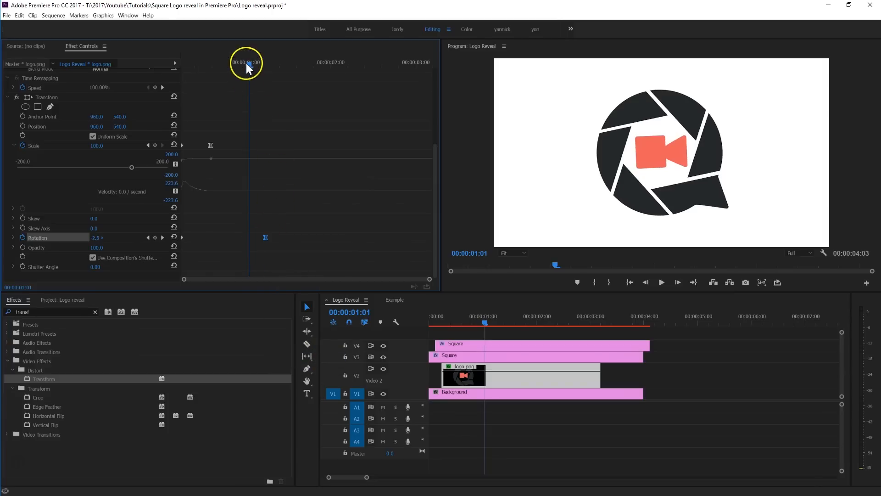
{"action": "key", "text": "Home"}
{"action": "key", "text": "space"}
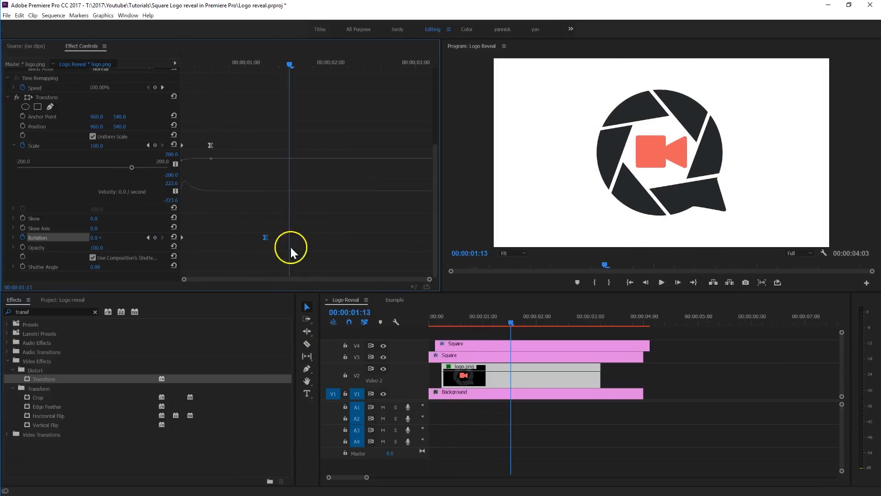
- Move the logo's last Rotation keyframe earlier, to just before 00:00:01:00, and play back the reveal
{"action": "left_click_drag", "start_coordinate": [270, 238], "coordinate": [238, 237]}
{"action": "key", "text": "Home"}
{"action": "key", "text": "space"}
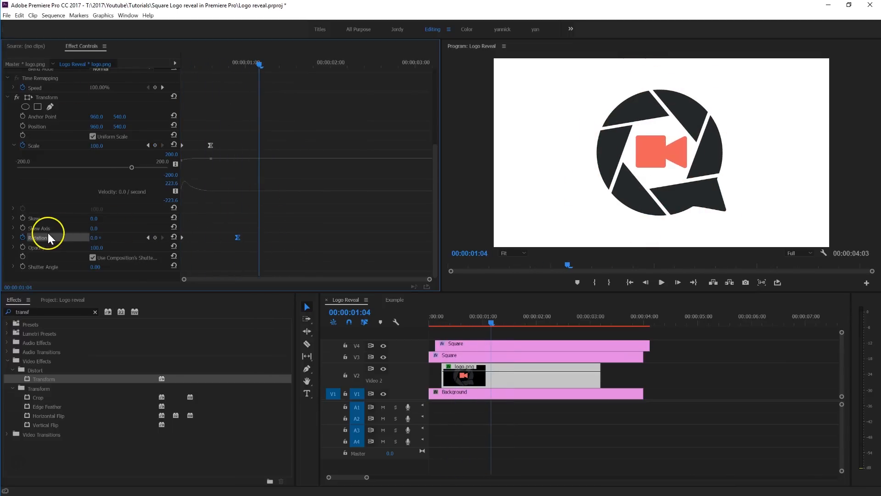
{"action": "left_click_drag", "start_coordinate": [260, 63], "coordinate": [161, 65]}
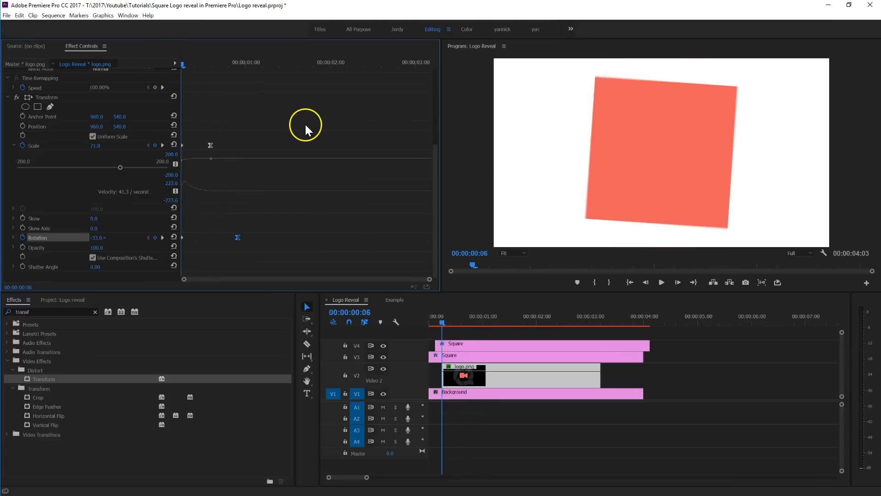
{"action": "key", "text": "space"}
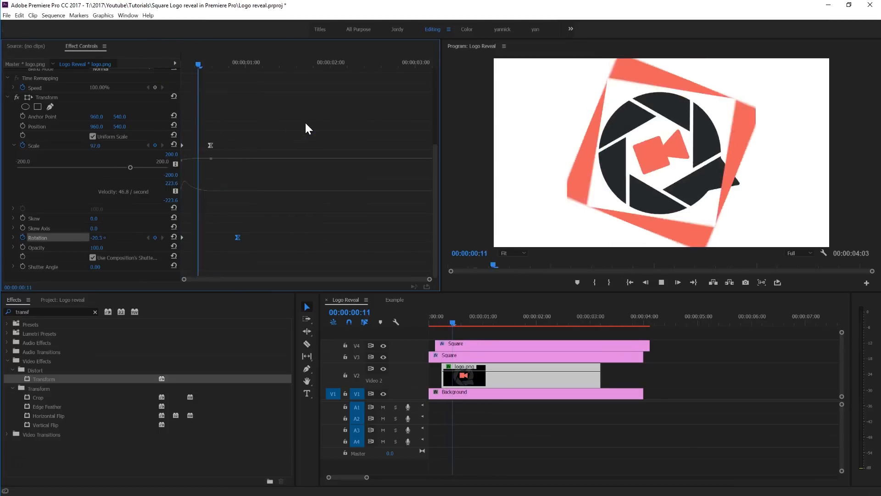
{"action": "key", "text": "space"}
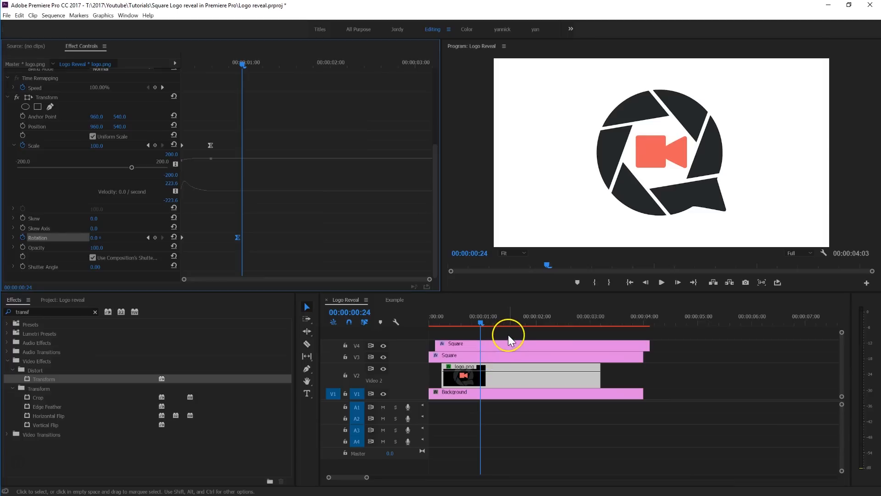
- Draw a closed freehand opacity mask around the camera icon on the logo.png clip
{"action": "left_click_drag", "start_coordinate": [432, 166], "coordinate": [430, 90]}
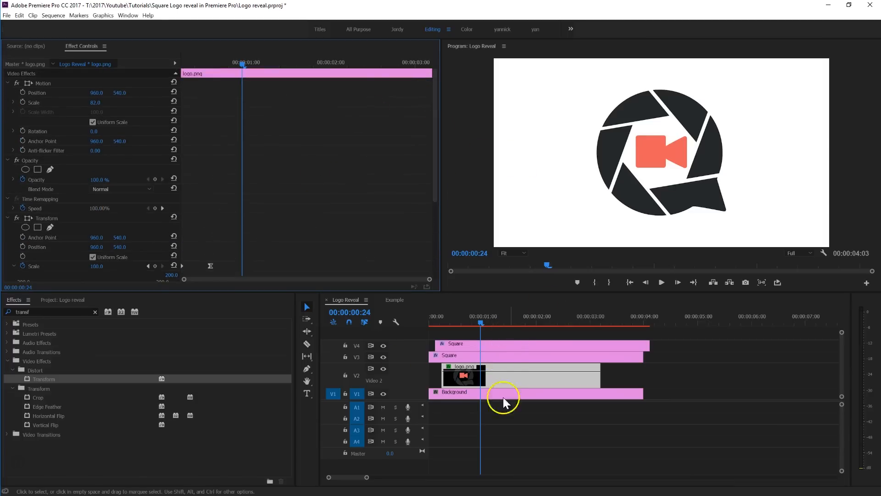
{"action": "left_click", "coordinate": [34, 161]}
{"action": "left_click", "coordinate": [48, 168]}
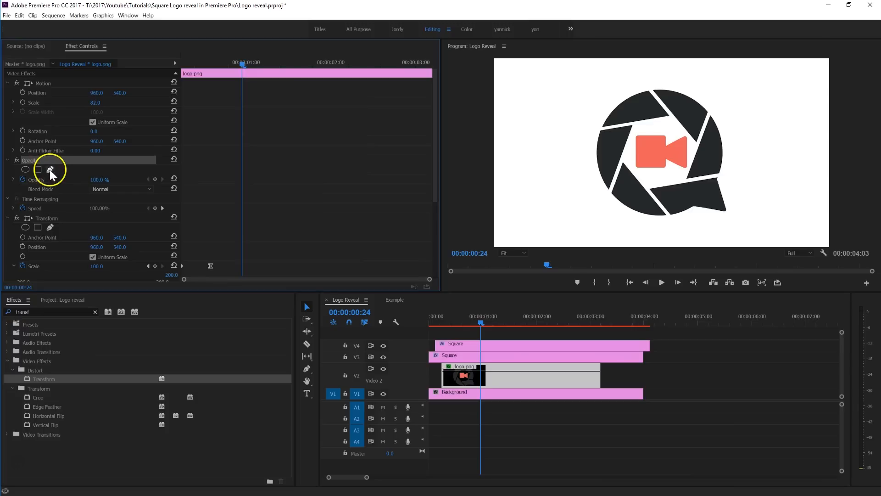
{"action": "left_click", "coordinate": [523, 253]}
{"action": "left_click", "coordinate": [642, 104]}
{"action": "left_click", "coordinate": [612, 115]}
{"action": "left_click", "coordinate": [603, 148]}
{"action": "left_click", "coordinate": [606, 173]}
{"action": "left_click", "coordinate": [618, 190]}
{"action": "left_click", "coordinate": [666, 197]}
{"action": "left_click", "coordinate": [700, 190]}
{"action": "left_click", "coordinate": [714, 168]}
{"action": "left_click", "coordinate": [715, 128]}
{"action": "left_click", "coordinate": [694, 109]}
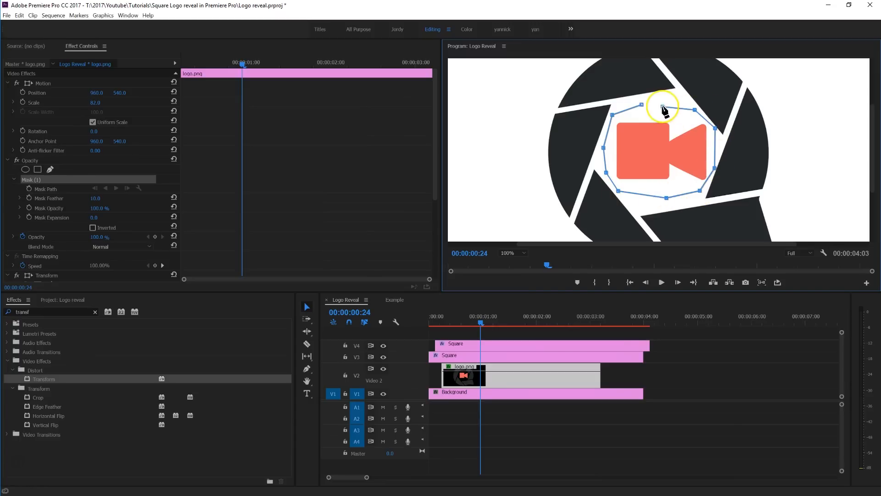
{"action": "left_click", "coordinate": [641, 104]}
- Set the camera icon mask's feather to 0 and invert the mask
{"action": "left_click", "coordinate": [88, 201]}
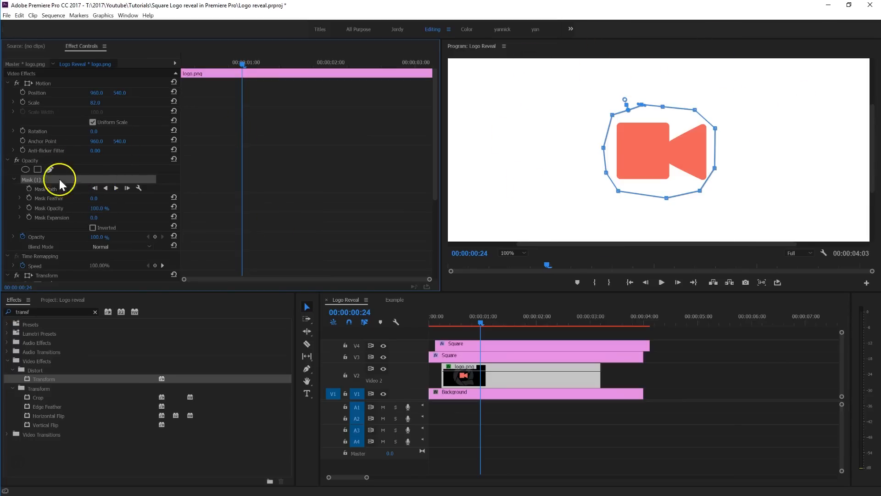
{"action": "left_click", "coordinate": [92, 227]}
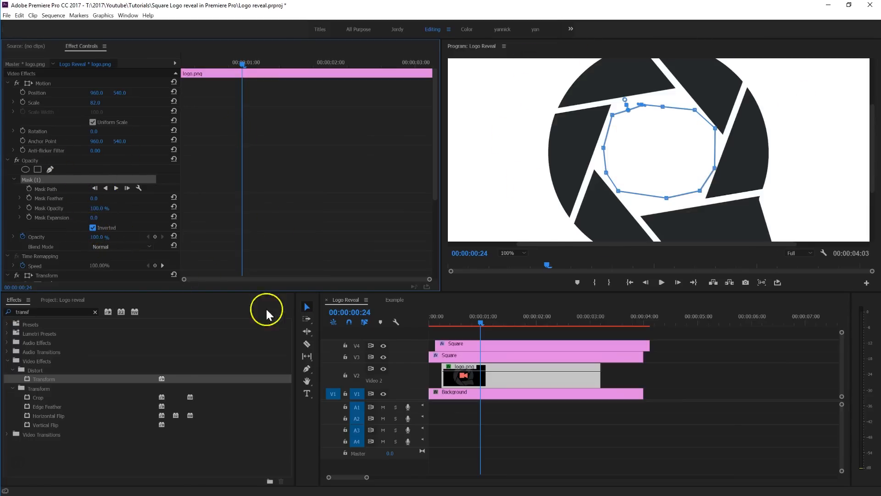
- Move both Square clips up one track to V4 and V5, and duplicate logo.png onto V3
{"action": "mouse_move", "coordinate": [454, 329]}
{"action": "left_mouse_down"}
{"action": "mouse_move", "coordinate": [473, 351]}
{"action": "mouse_move", "coordinate": [450, 346]}
{"action": "left_mouse_up"}
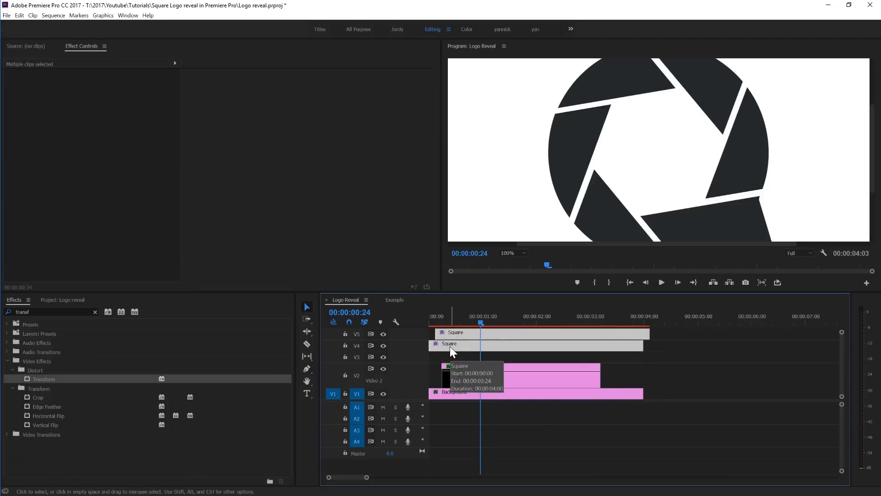
{"action": "left_click", "coordinate": [467, 376]}
{"action": "left_click_drag", "start_coordinate": [462, 378], "coordinate": [464, 358]}
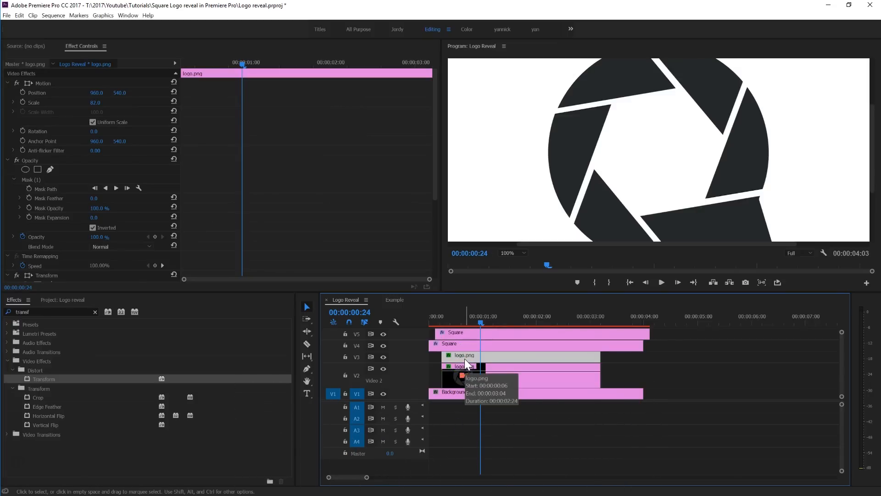
- Turn off the mask inversion on the logo.png copy on V3, leaving the V2 logo's mask inverted
{"action": "left_click", "coordinate": [468, 355]}
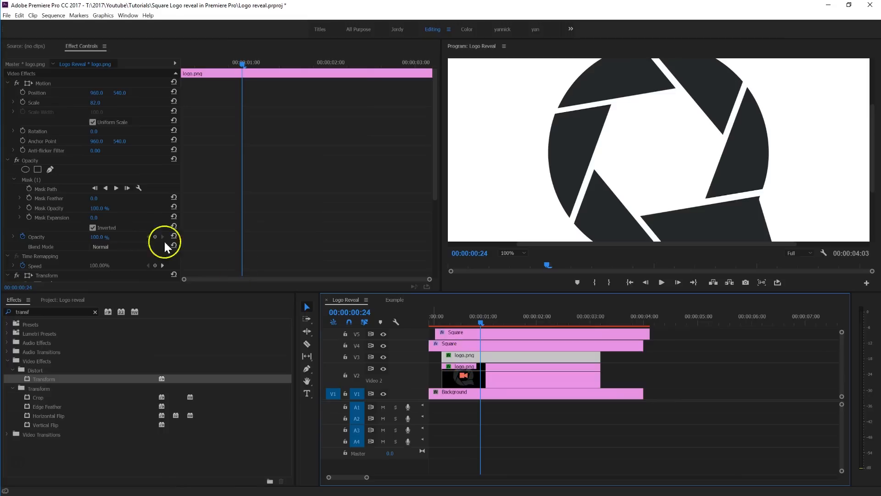
{"action": "left_click", "coordinate": [92, 227]}
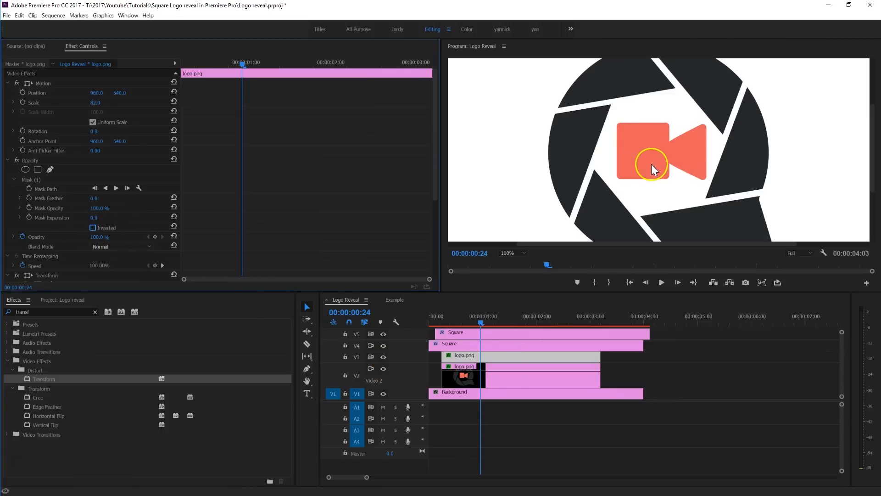
{"action": "left_click", "coordinate": [464, 378]}
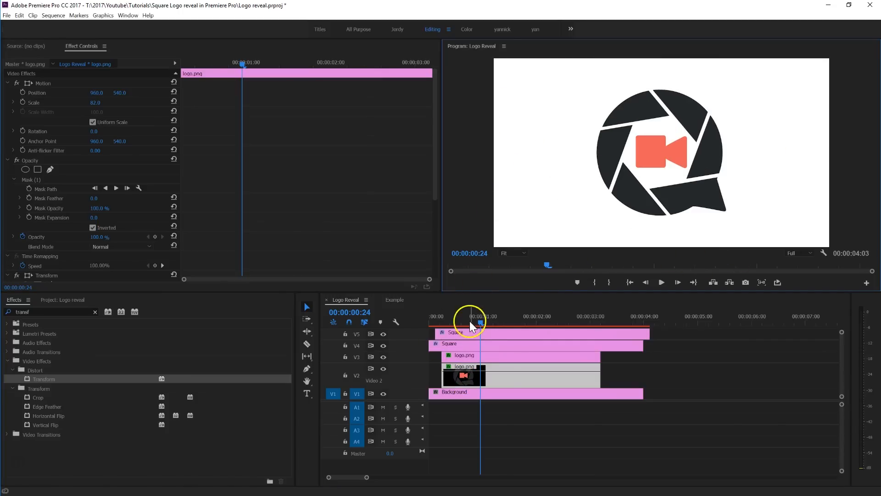
- Set the Track Matte Key matte of the Square clip on V4 to Video 5
{"action": "left_click", "coordinate": [466, 332]}
{"action": "left_click", "coordinate": [466, 344]}
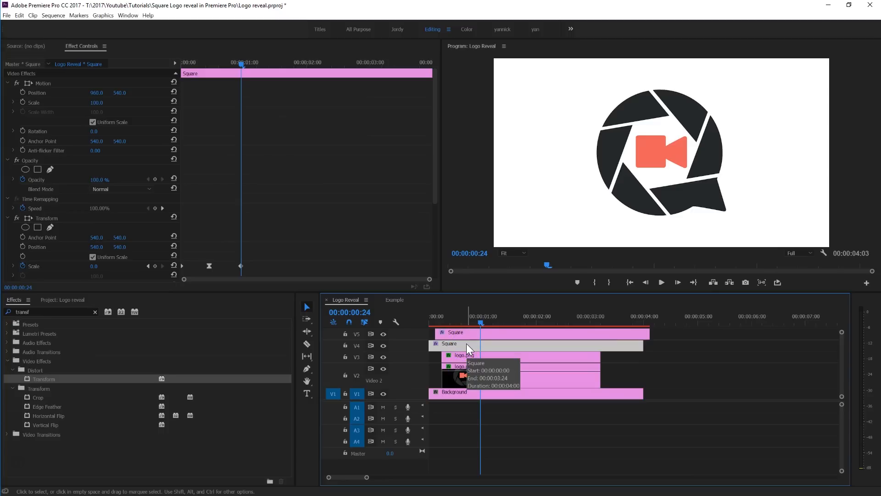
{"action": "left_click_drag", "start_coordinate": [464, 324], "coordinate": [450, 326]}
{"action": "left_click_drag", "start_coordinate": [434, 186], "coordinate": [442, 255]}
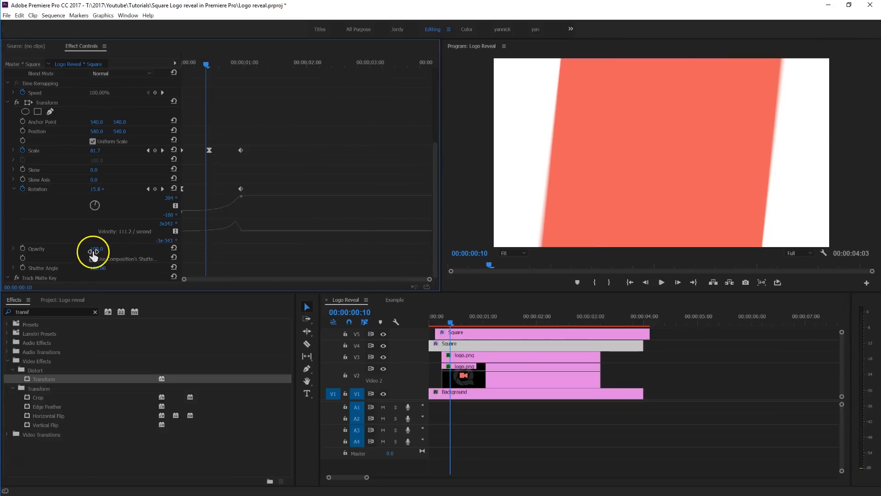
{"action": "left_click", "coordinate": [7, 278]}
{"action": "left_click", "coordinate": [7, 277]}
{"action": "scroll", "coordinate": [8, 251], "scroll_direction": "down", "scroll_amount": 2}
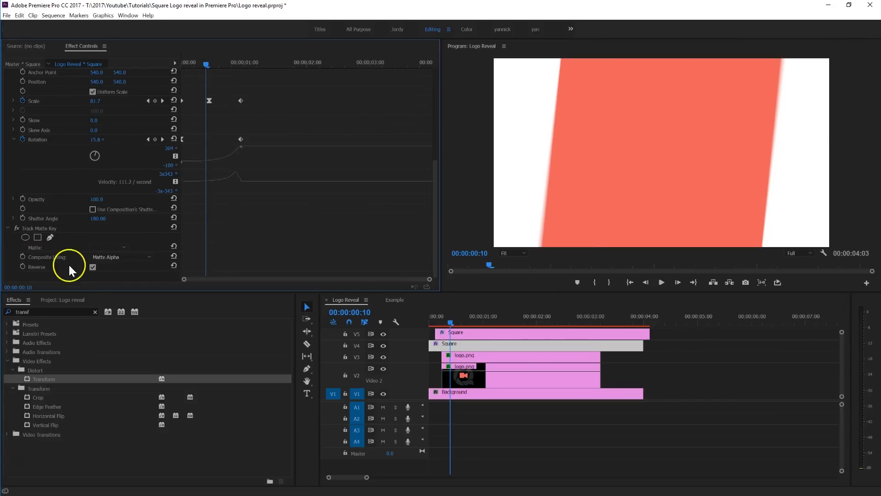
{"action": "left_click", "coordinate": [97, 248]}
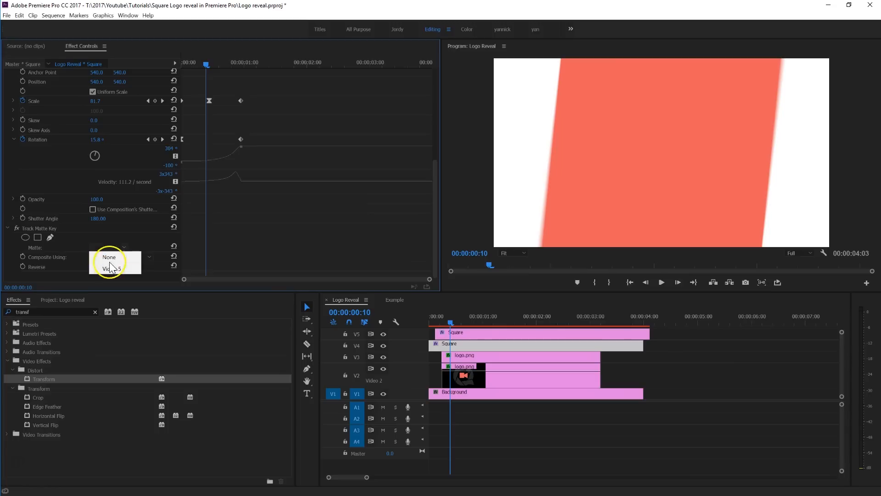
{"action": "left_click", "coordinate": [119, 268]}
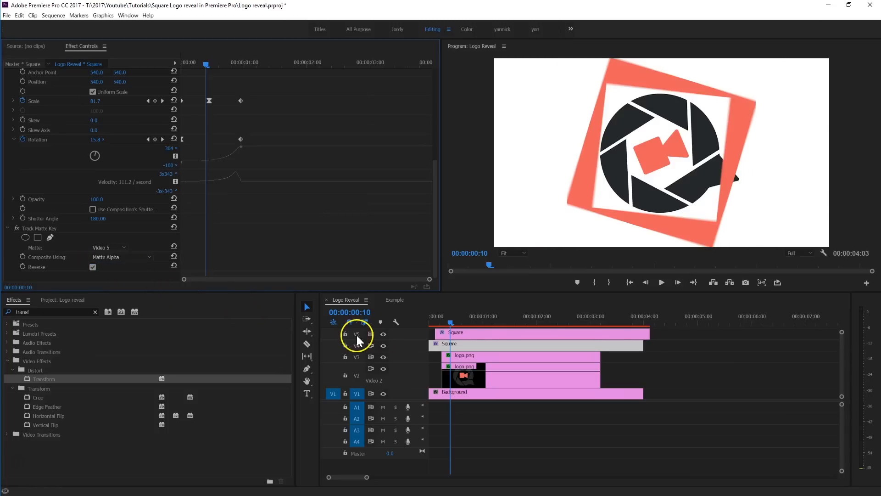
- Trim the start of the logo.png copy on V3 to 00:00:00:21, where the square covers the icon, and play back the reveal
{"action": "left_click", "coordinate": [479, 335]}
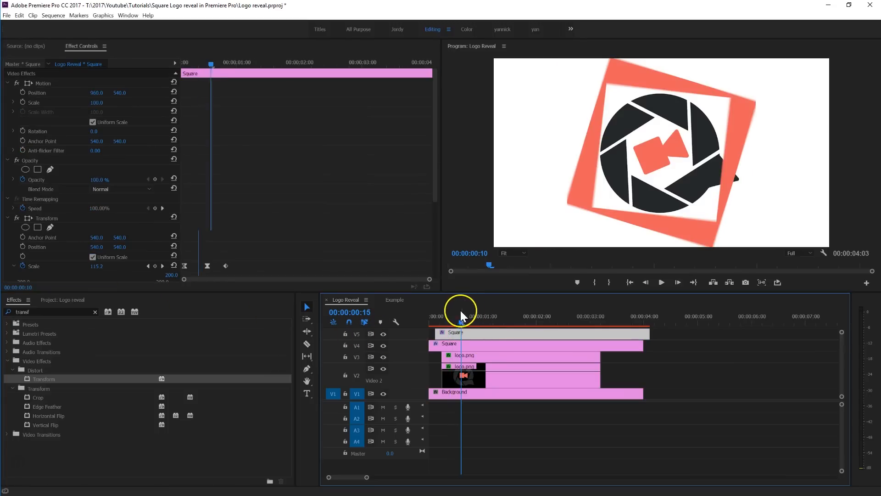
{"action": "left_click", "coordinate": [435, 317]}
{"action": "key", "text": "space"}
{"action": "left_click_drag", "start_coordinate": [435, 315], "coordinate": [474, 321]}
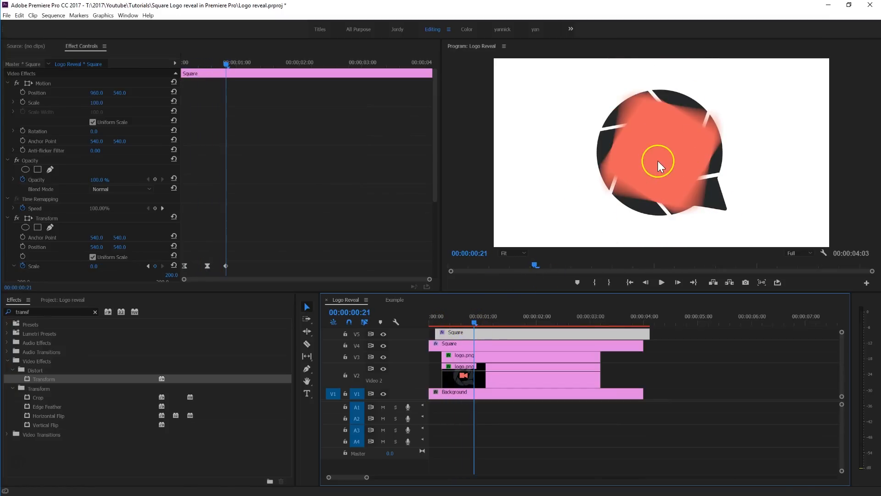
{"action": "left_click_drag", "start_coordinate": [443, 355], "coordinate": [475, 356]}
{"action": "left_click", "coordinate": [473, 323]}
{"action": "key", "text": "Home"}
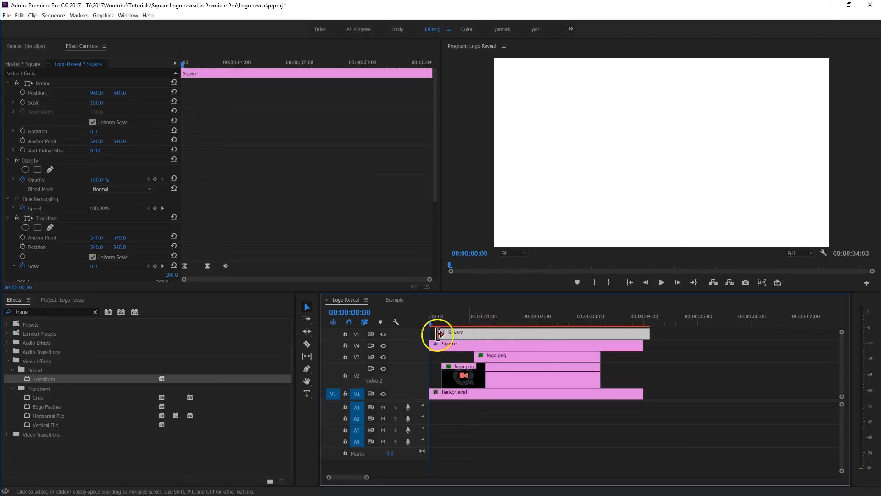
{"action": "key", "text": "space"}
{"action": "key", "text": "space"}
- Delete the existing Transform Rotation keyframes on the logo.png copy on V3
{"action": "left_click_drag", "start_coordinate": [495, 323], "coordinate": [478, 320]}
{"action": "left_click", "coordinate": [502, 354]}
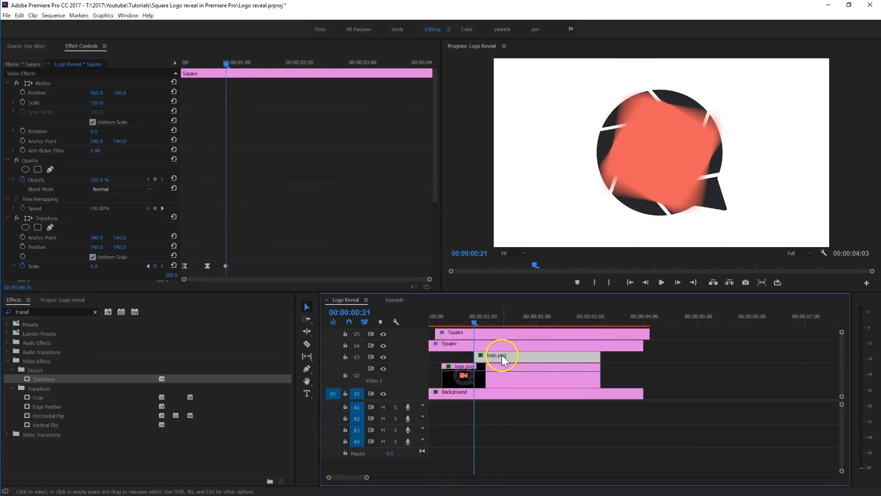
{"action": "left_click_drag", "start_coordinate": [434, 173], "coordinate": [432, 282]}
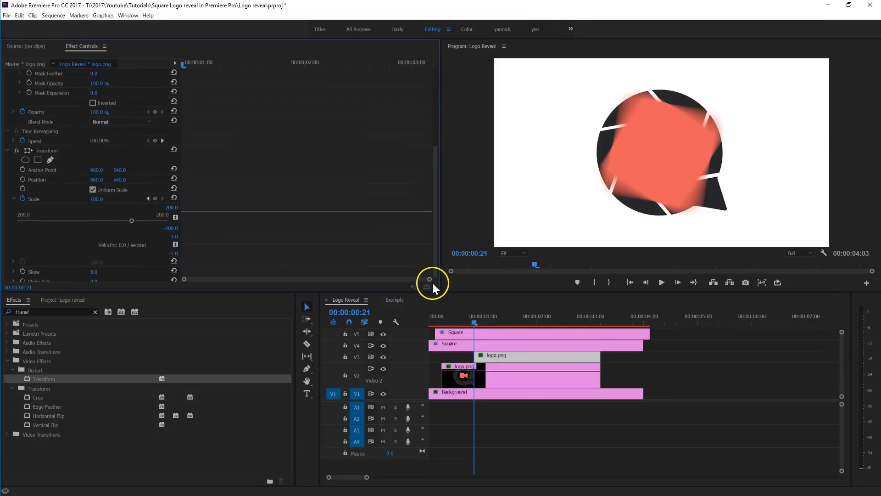
{"action": "left_click", "coordinate": [14, 198]}
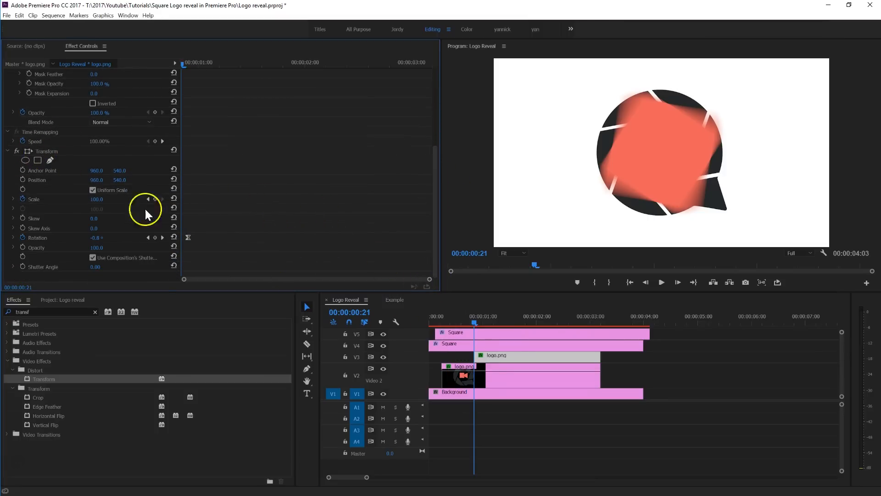
{"action": "left_click", "coordinate": [21, 236]}
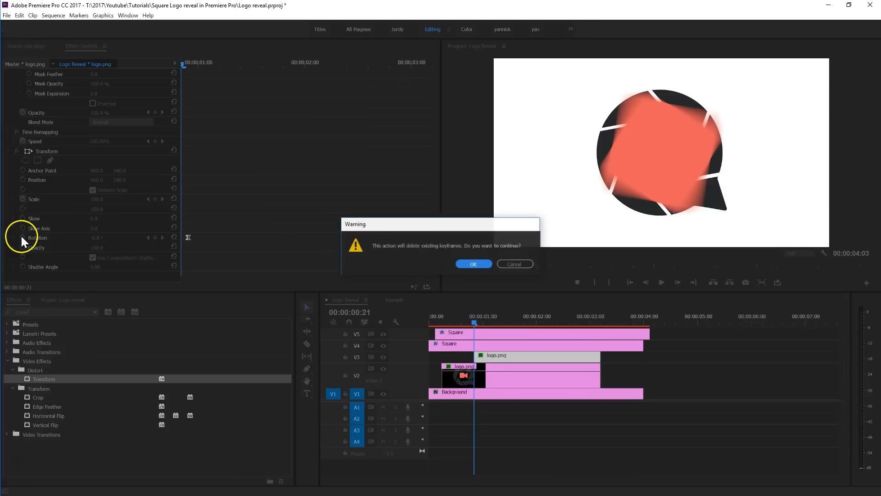
{"action": "left_click", "coordinate": [455, 265]}
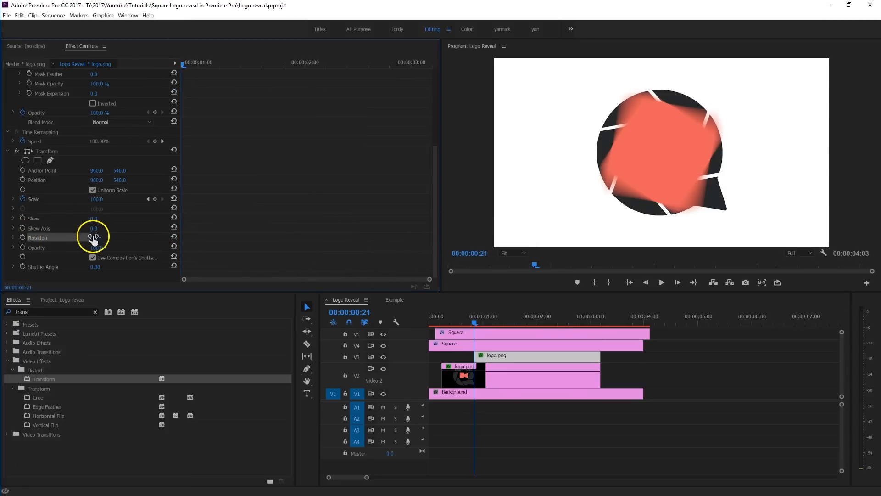
- Animate the V3 logo copy's Transform Rotation from -120 at 00:00:00:21 to 0 at 00:00:01:04
{"action": "left_click_drag", "start_coordinate": [97, 236], "coordinate": [25, 234]}
{"action": "left_click_drag", "start_coordinate": [183, 67], "coordinate": [216, 65]}
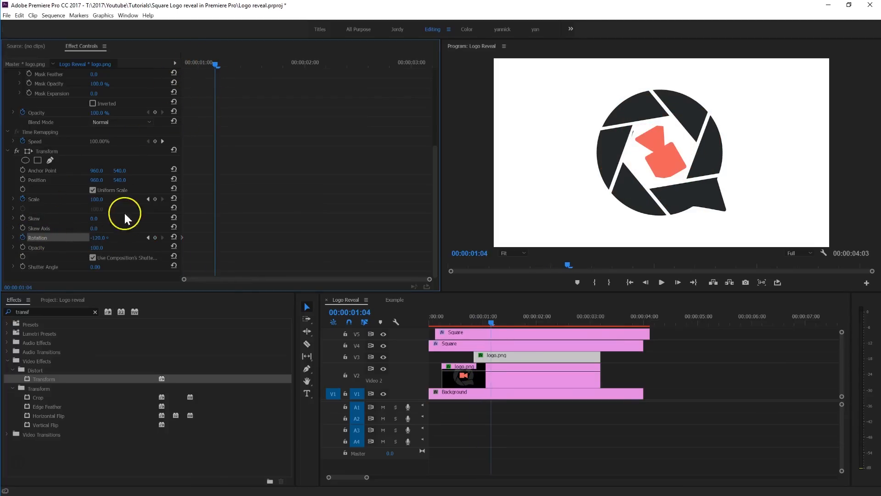
{"action": "left_click", "coordinate": [101, 238]}
{"action": "type", "text": "0"}
{"action": "key", "text": "Return"}
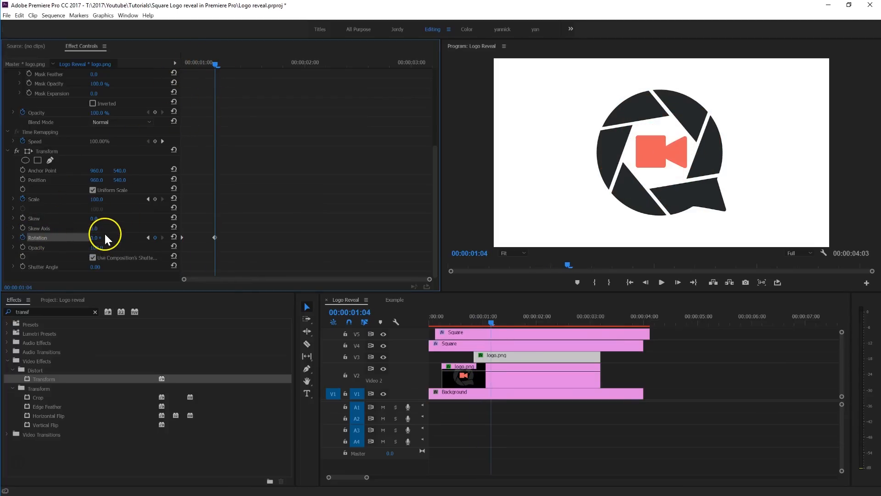
- Apply Ease In to the V3 logo copy's last Rotation keyframe and play back the icon's rotation
{"action": "right_click", "coordinate": [215, 237]}
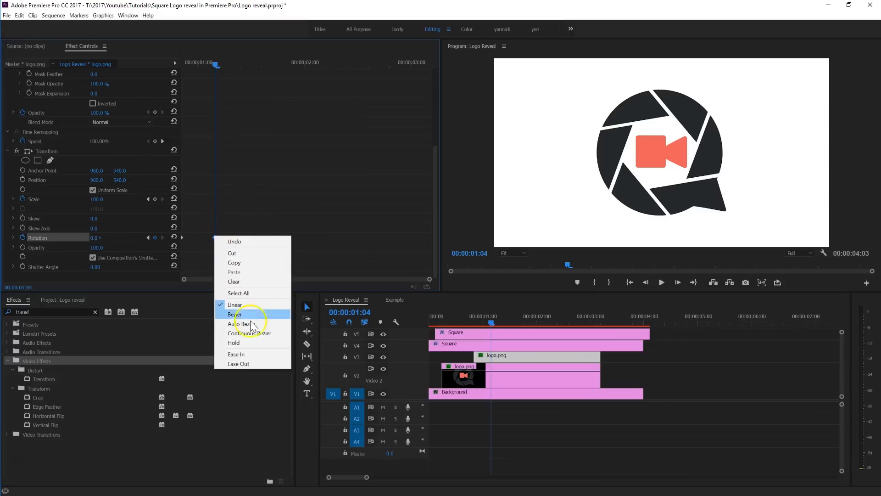
{"action": "left_click", "coordinate": [254, 356]}
{"action": "left_click", "coordinate": [210, 56]}
{"action": "key", "text": "space"}
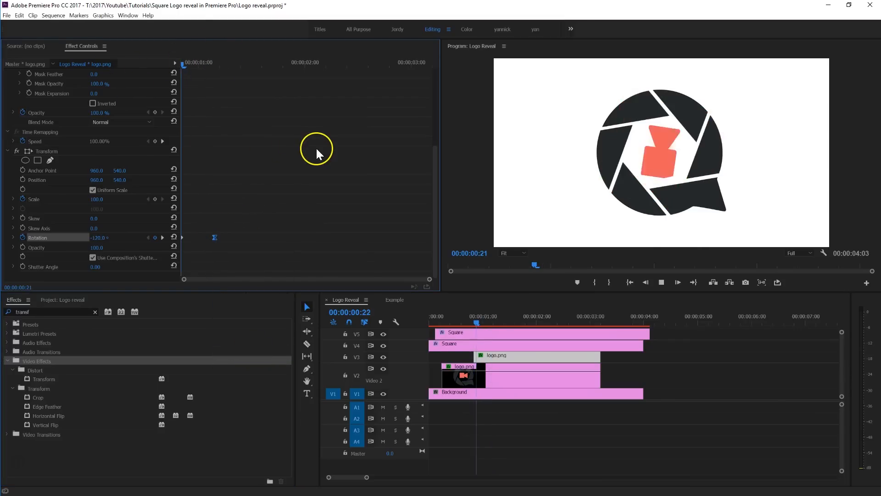
{"action": "left_click_drag", "start_coordinate": [209, 60], "coordinate": [182, 60]}
{"action": "key", "text": "space"}
{"action": "left_click", "coordinate": [183, 64]}
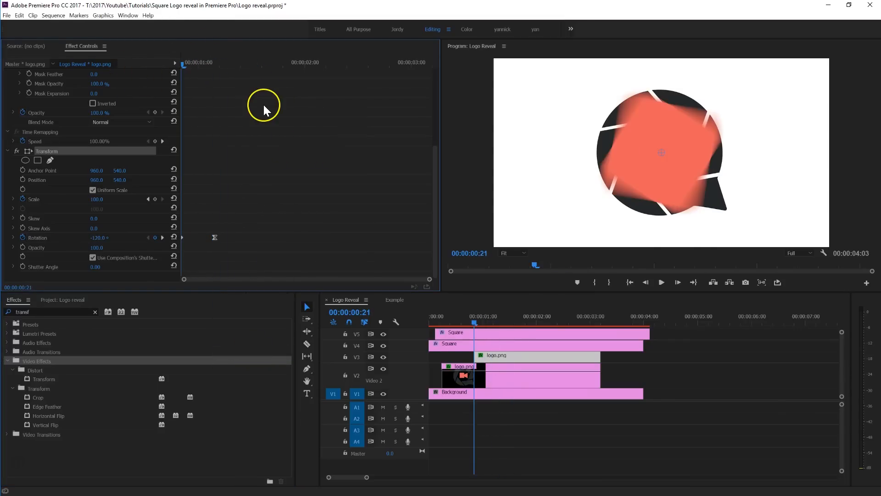
{"action": "key", "text": "space"}
{"action": "key", "text": "space"}
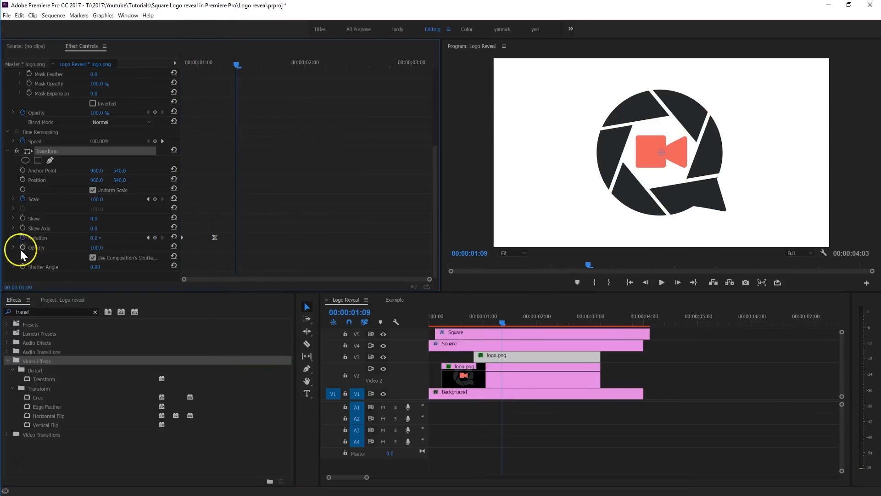
- Strengthen the V3 logo copy's Rotation easing on the velocity graph and play back the result
{"action": "left_click", "coordinate": [13, 237]}
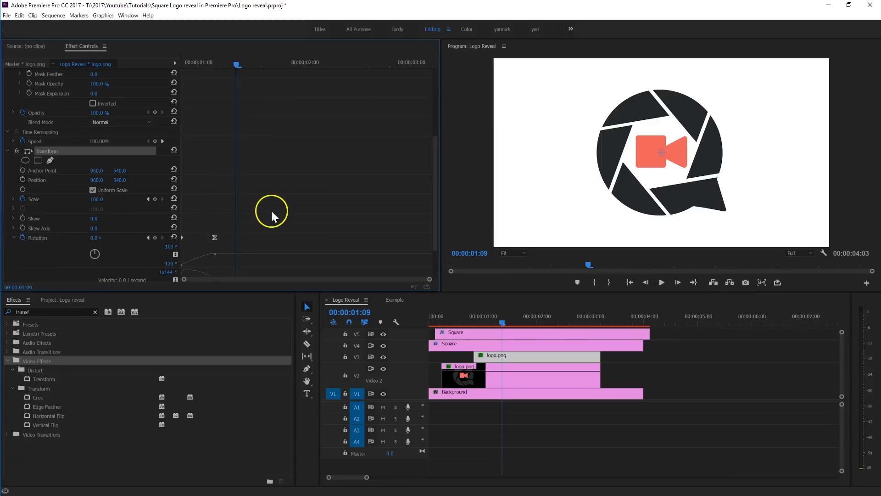
{"action": "scroll", "coordinate": [209, 252], "scroll_direction": "down", "scroll_amount": 2}
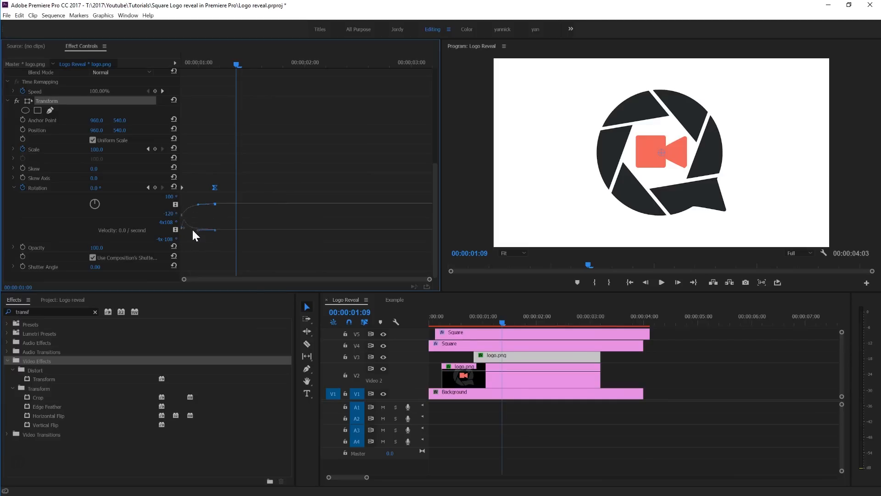
{"action": "key", "text": "space"}
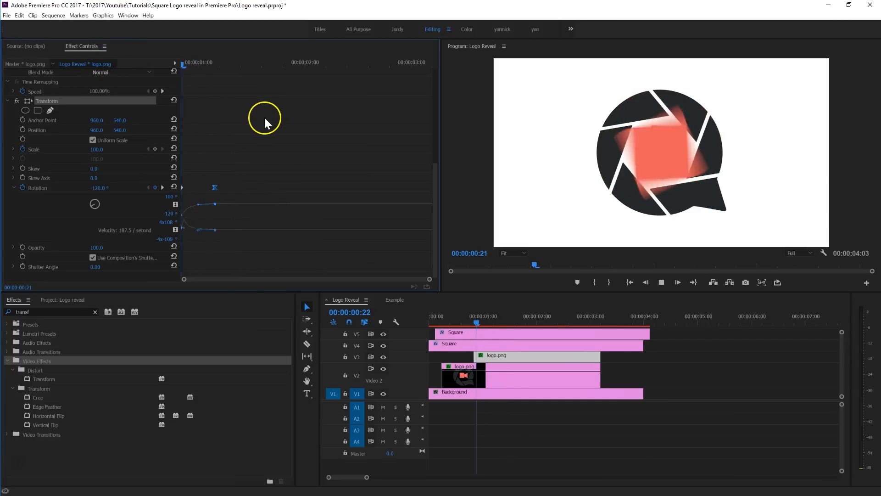
{"action": "left_click_drag", "start_coordinate": [207, 65], "coordinate": [155, 67]}
{"action": "key", "text": "space"}
{"action": "key", "text": "space"}
- Move the V3 logo copy's first Rotation keyframe slightly later and replay the icon's rotation
{"action": "left_click_drag", "start_coordinate": [184, 187], "coordinate": [185, 187]}
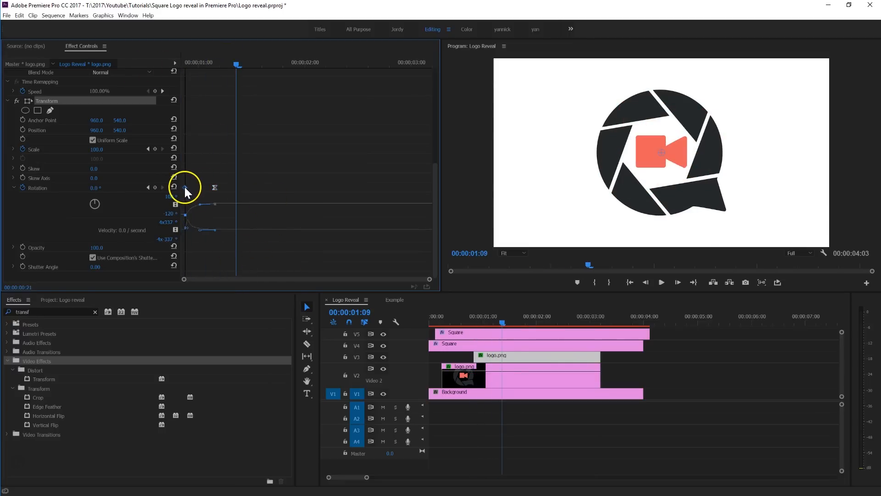
{"action": "left_click", "coordinate": [199, 62]}
{"action": "key", "text": "space"}
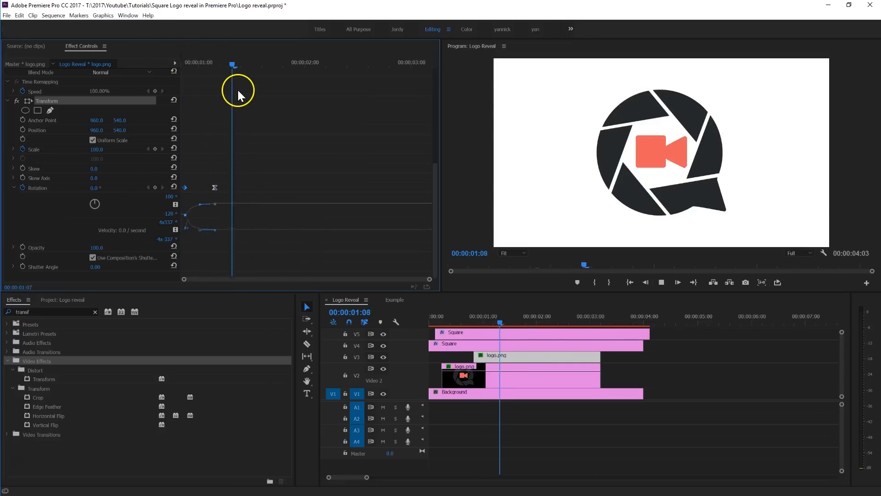
- Play back the whole logo reveal from the start of the sequence
{"action": "left_click", "coordinate": [771, 399]}
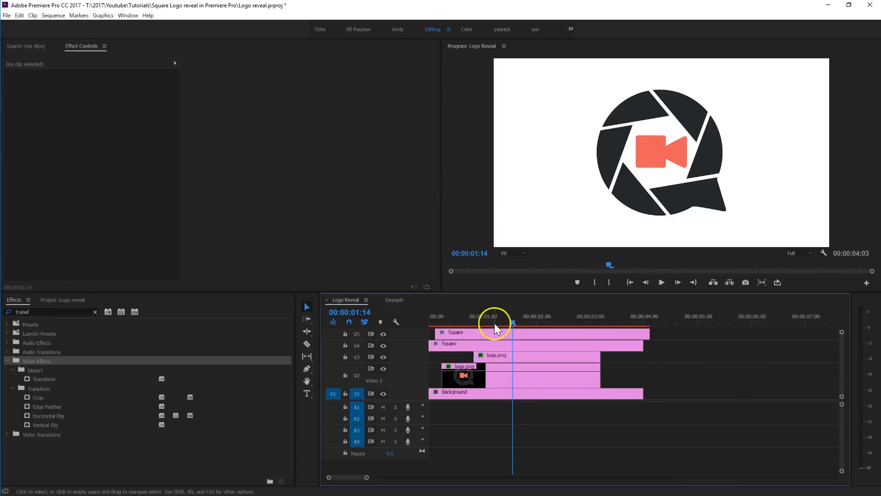
{"action": "left_click_drag", "start_coordinate": [494, 320], "coordinate": [366, 318]}
{"action": "key", "text": "space"}
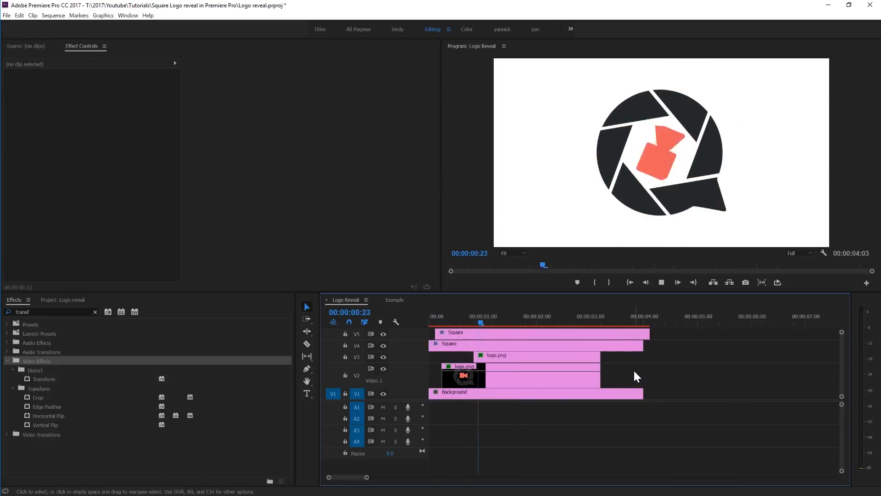
{"action": "key", "text": "space"}
{"action": "key", "text": "Home"}
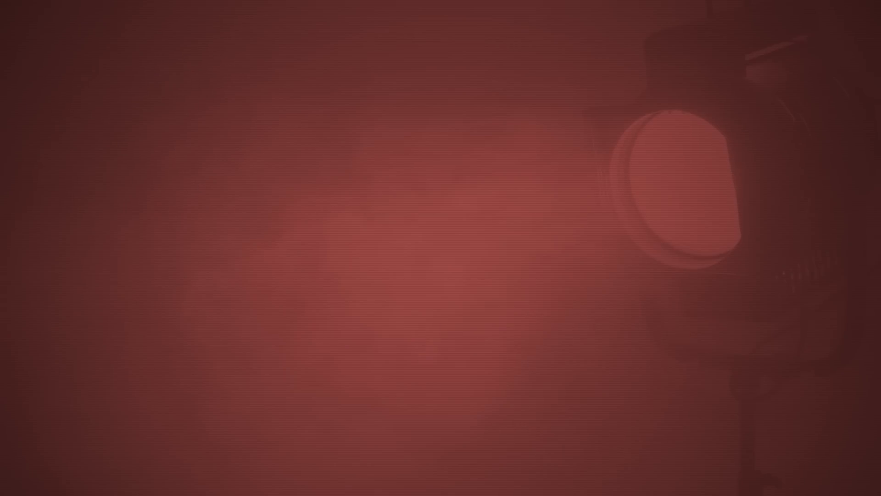